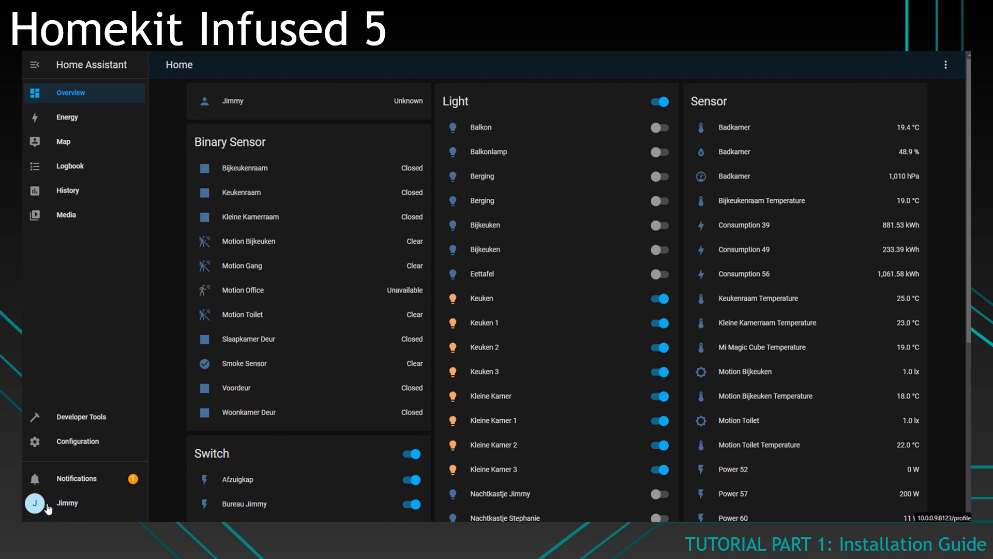
# Step: Toggle Advanced Mode off and back on in the user Profile so it ends up enabled
pyautogui.click(72, 506)
pyautogui.scroll(-3, 333, 338)
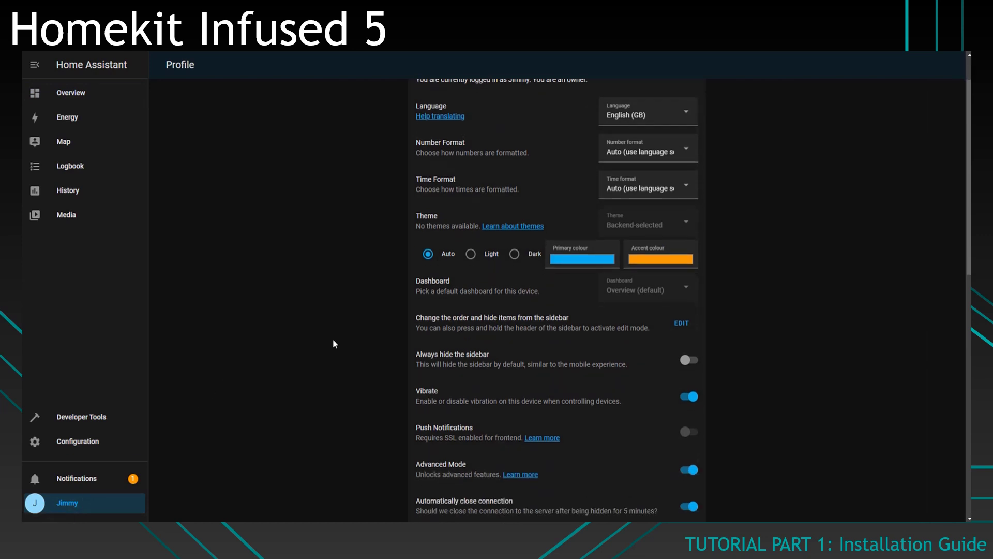
pyautogui.click(689, 368)
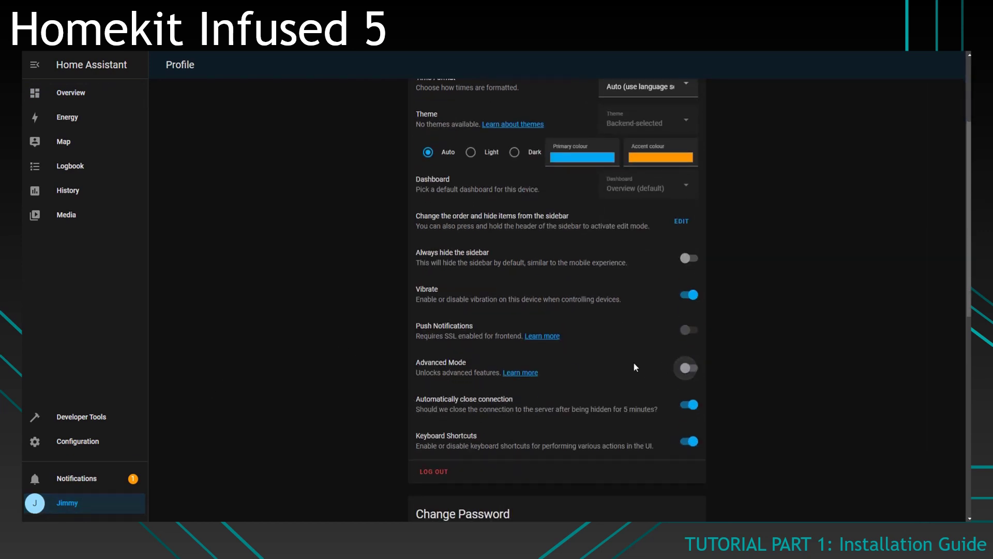
pyautogui.click(683, 368)
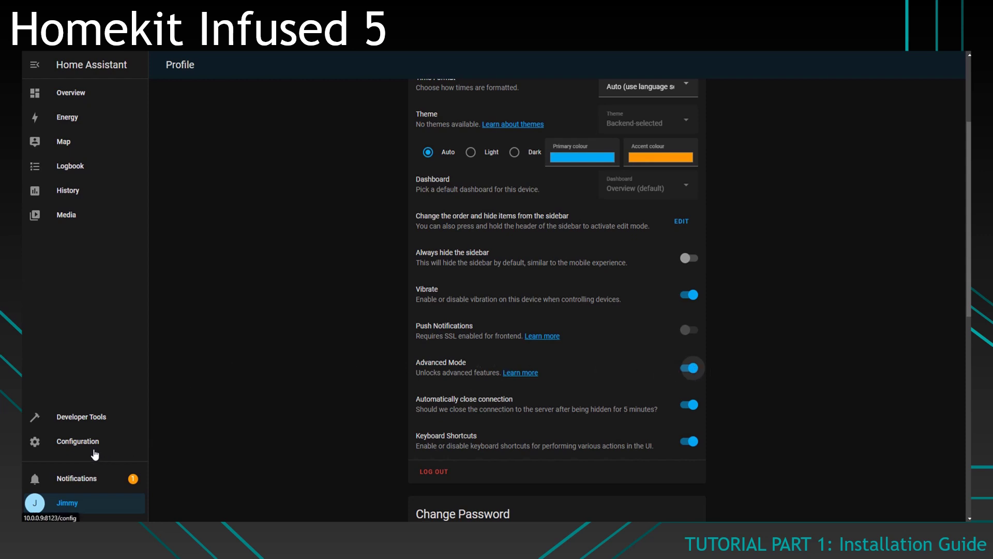
# Step: Go to Configuration's People & Zones and look over the Users list
pyautogui.click(78, 442)
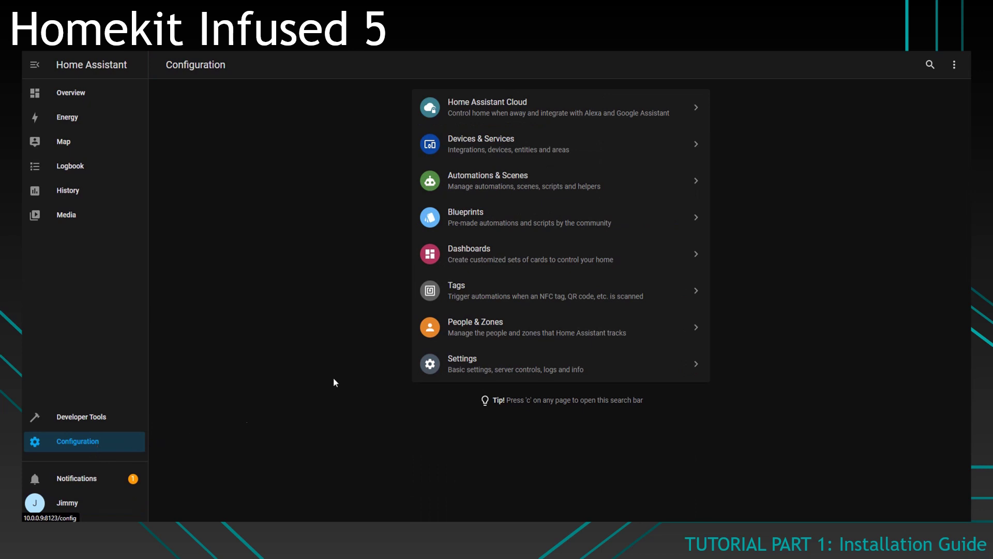
pyautogui.click(506, 335)
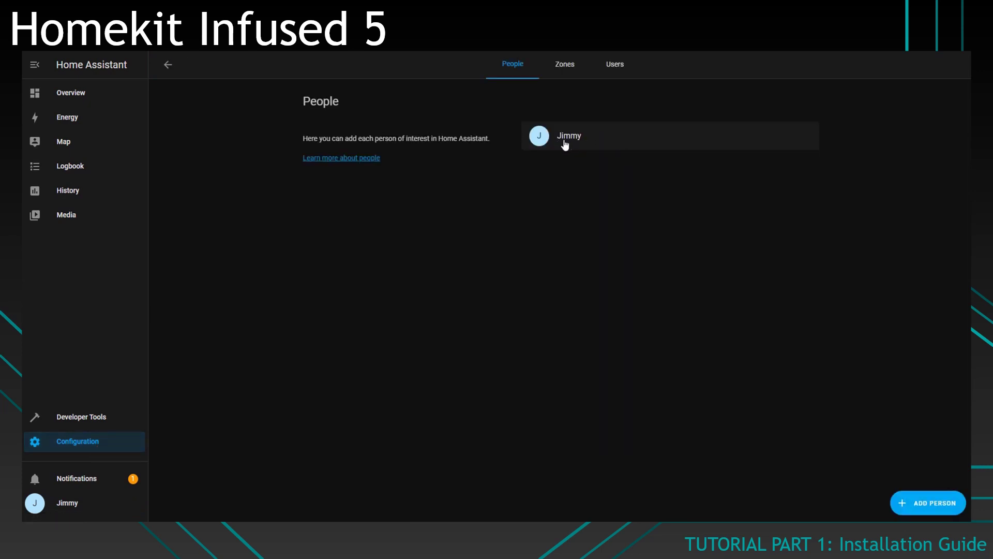
pyautogui.click(617, 67)
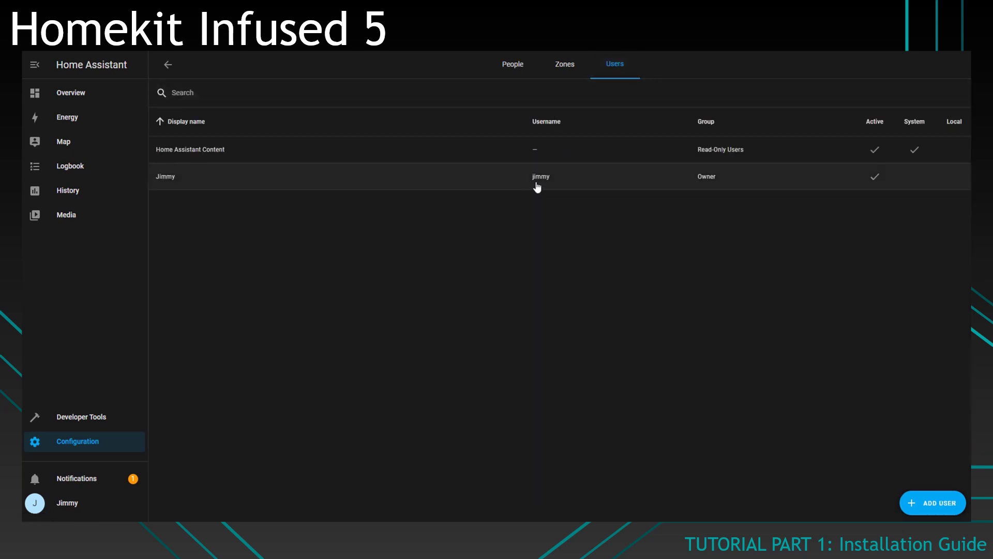
pyautogui.click(513, 64)
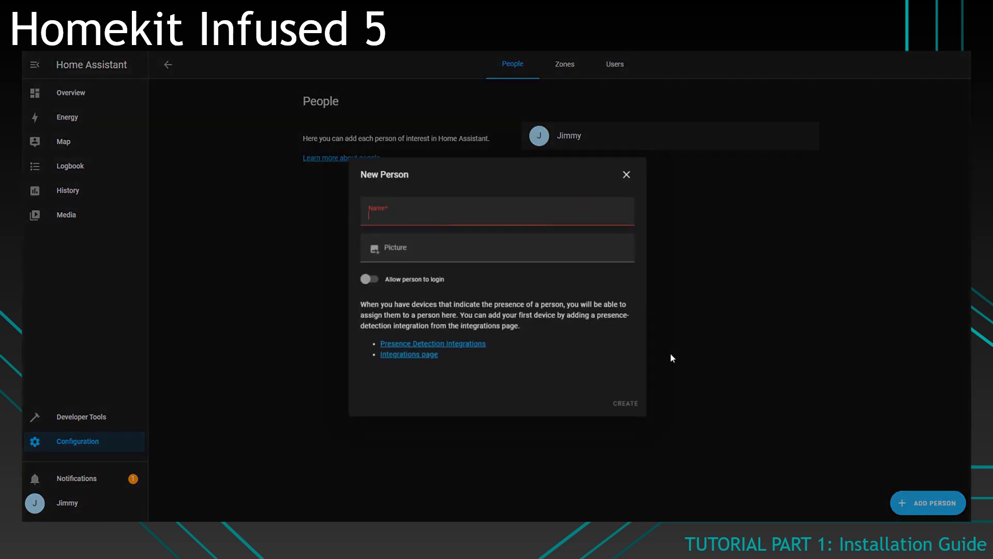
# Step: Add a new person allowed to log in, with a password entered and confirmed
pyautogui.click(926, 503)
pyautogui.write('stephanie')
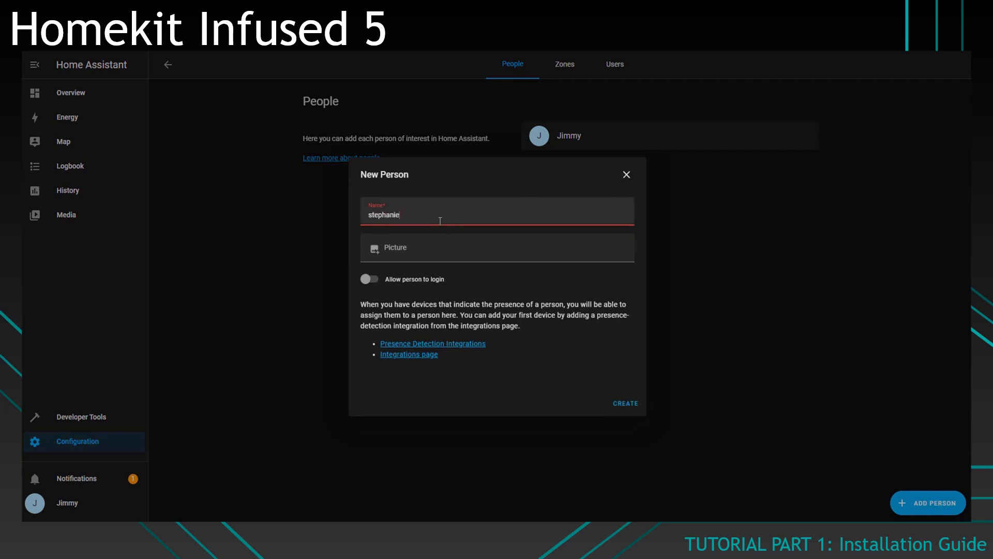
pyautogui.click(368, 280)
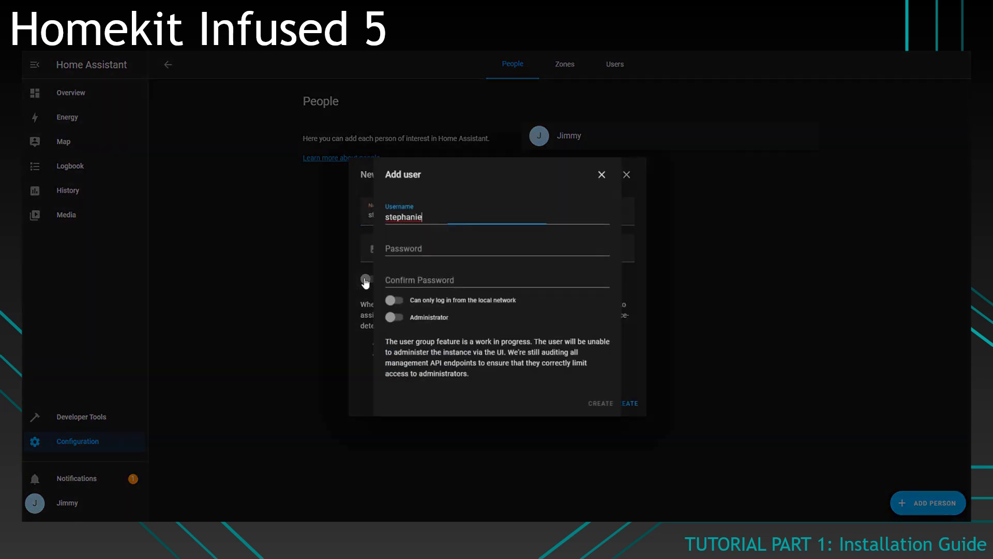
pyautogui.click(416, 248)
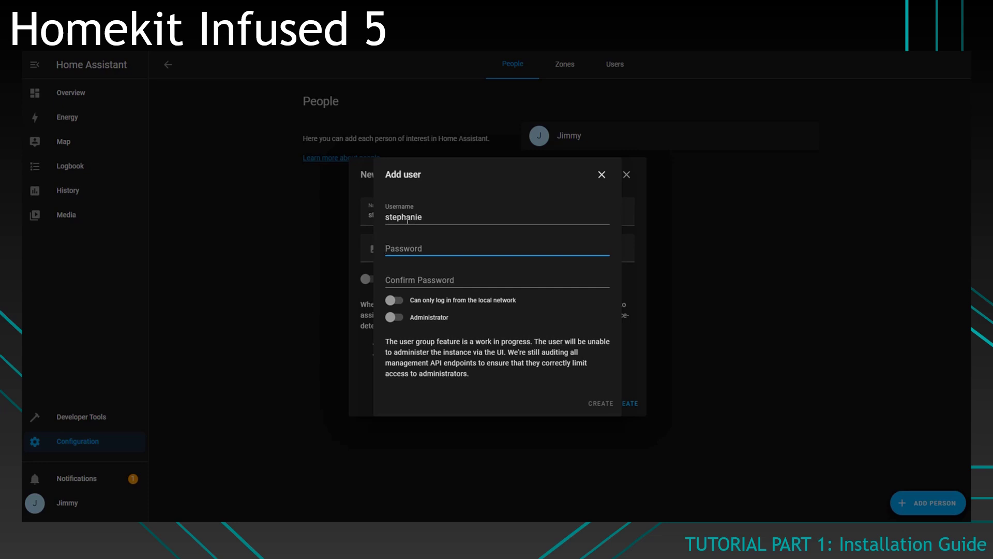
pyautogui.write('••••••')
pyautogui.press('Tab')
pyautogui.write('•••••')
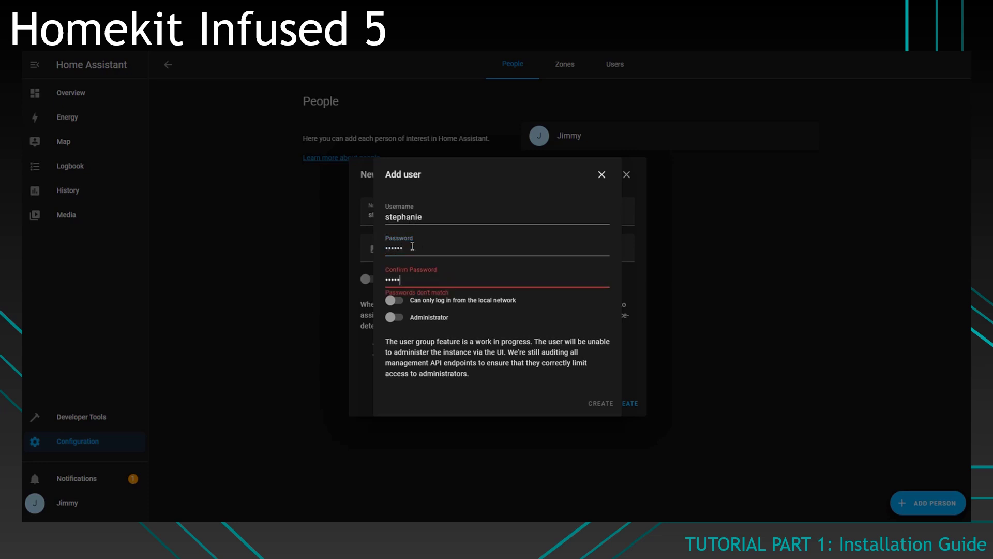
pyautogui.write('•')
pyautogui.click(592, 405)
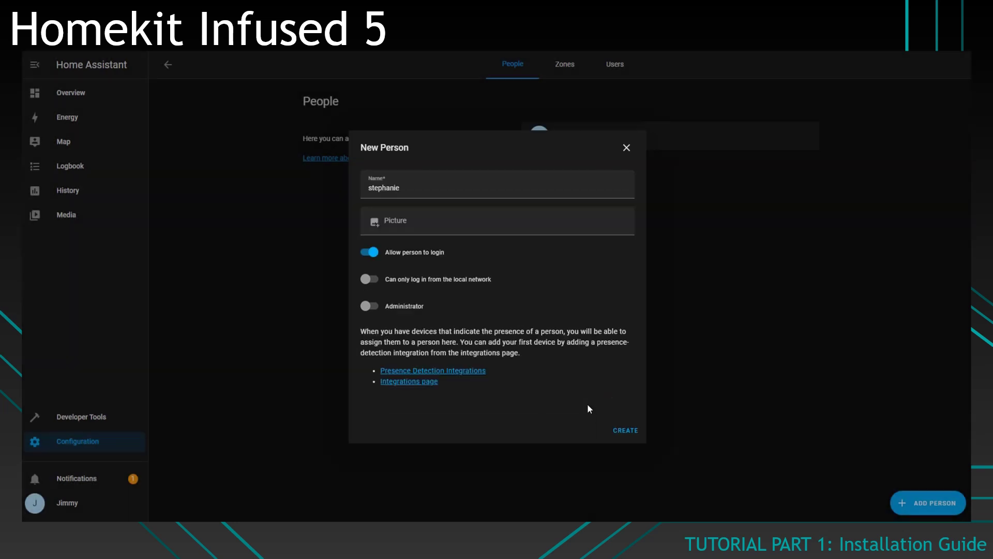
pyautogui.click(629, 434)
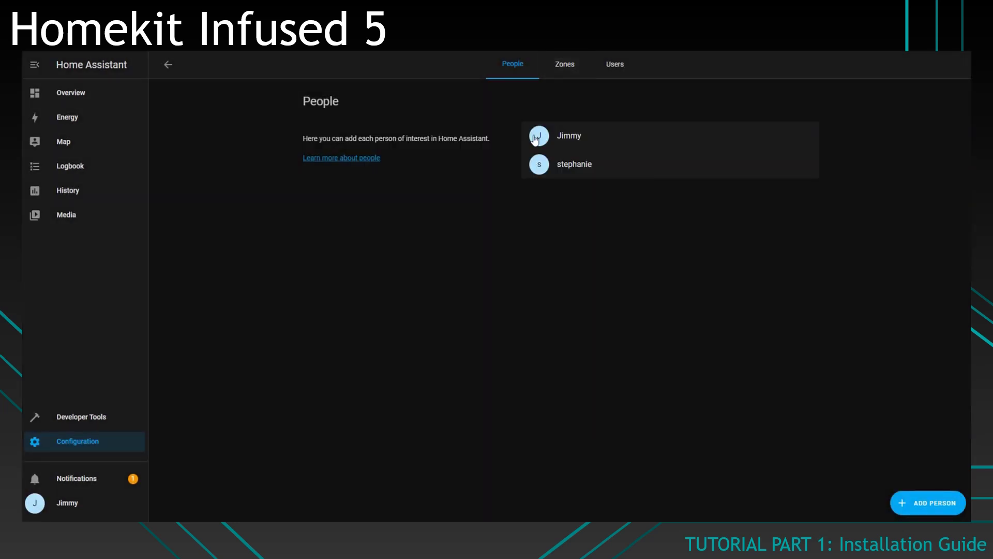
# Step: Capitalise the first letter of the new person's name and update
pyautogui.click(573, 177)
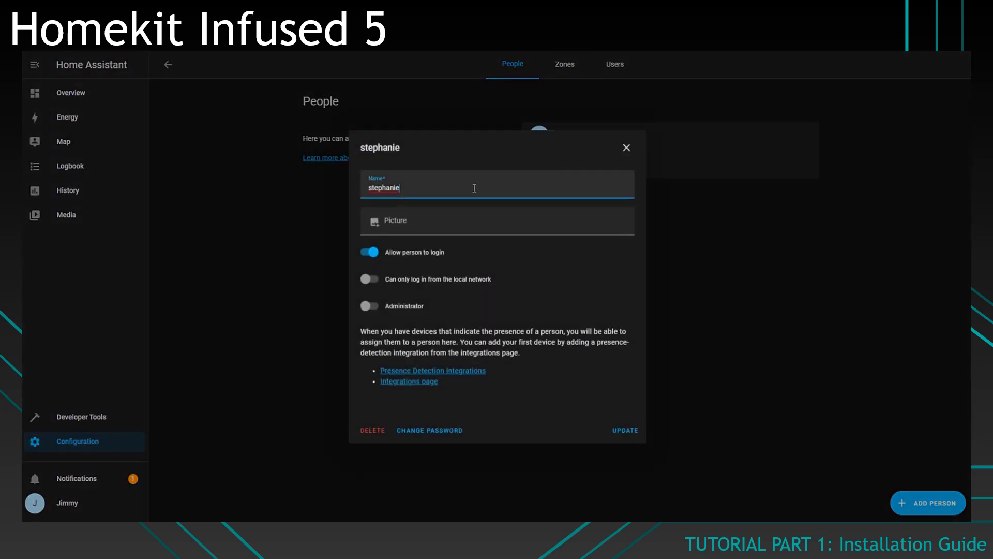
pyautogui.click(371, 190)
pyautogui.press('BackSpace')
pyautogui.write('S')
pyautogui.click(619, 428)
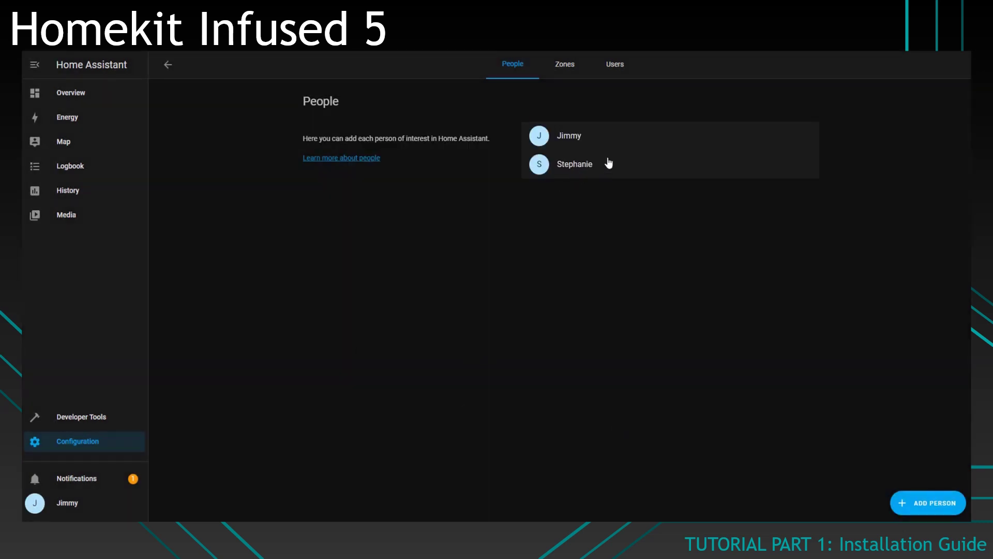
# Step: Verify the new account in the Users list, returning to People afterwards
pyautogui.click(614, 65)
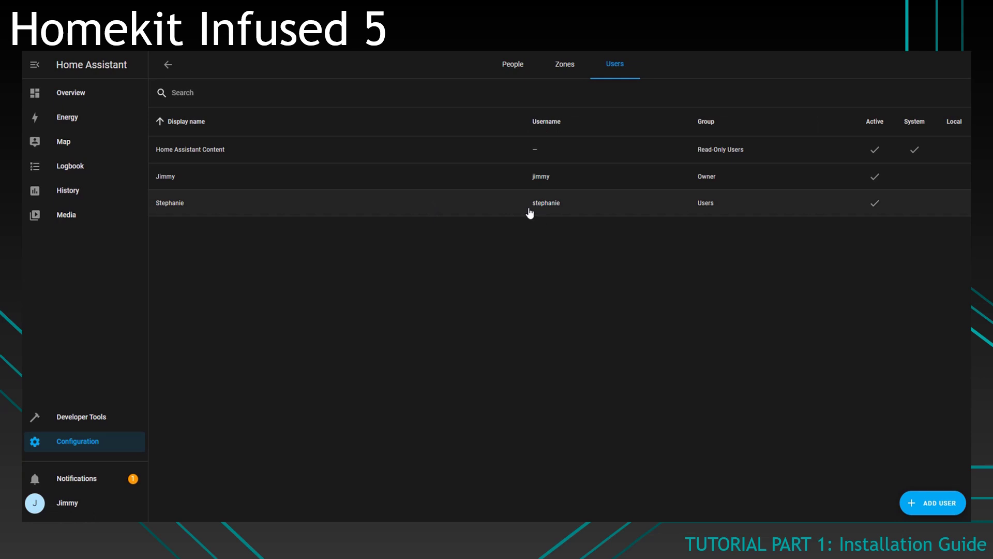
pyautogui.click(508, 76)
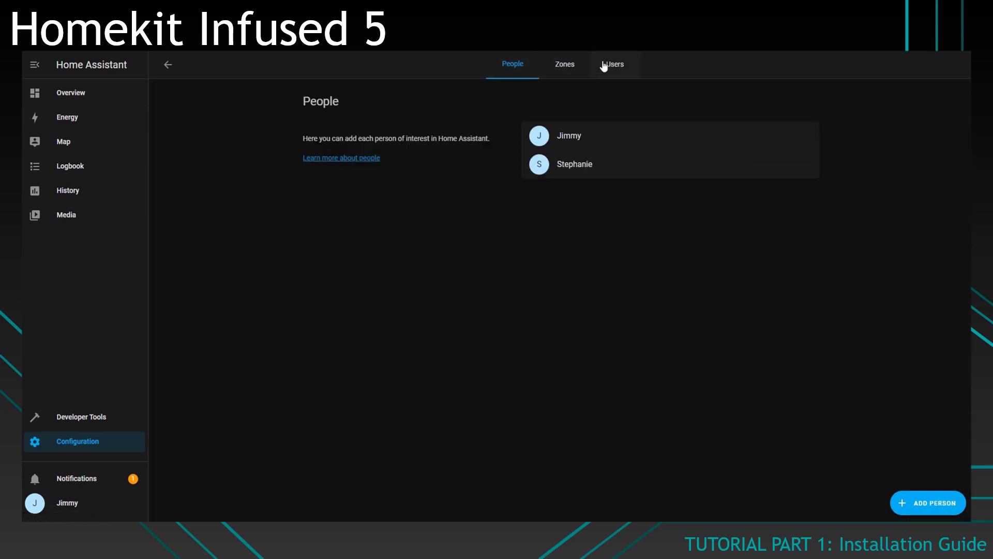
pyautogui.click(603, 64)
pyautogui.click(510, 71)
pyautogui.click(610, 64)
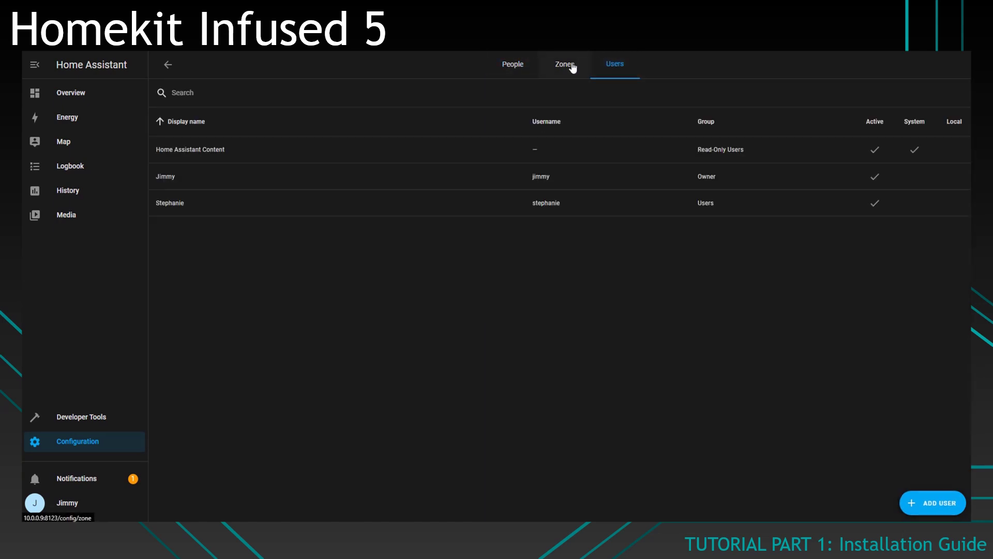
pyautogui.click(513, 64)
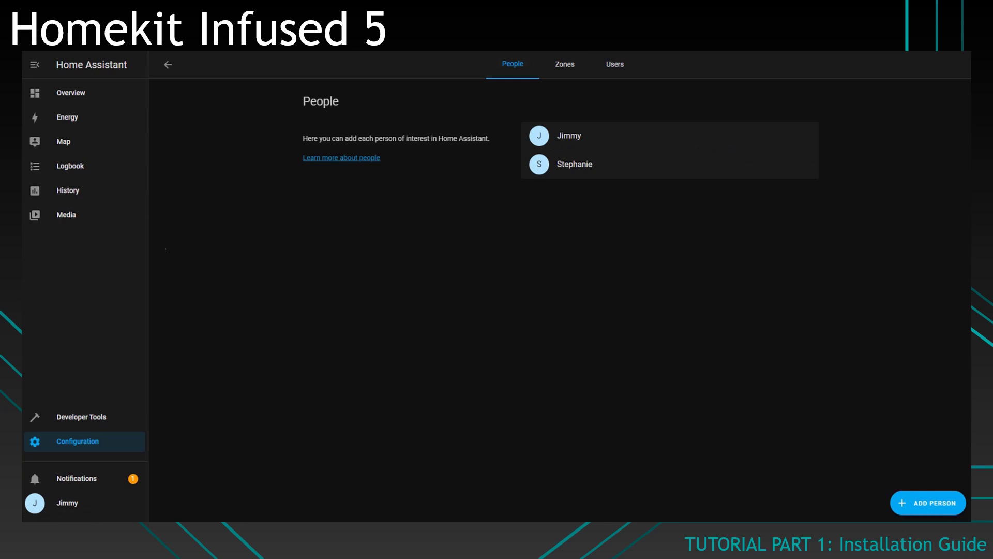
pyautogui.hotkey('alt', 'Tab')
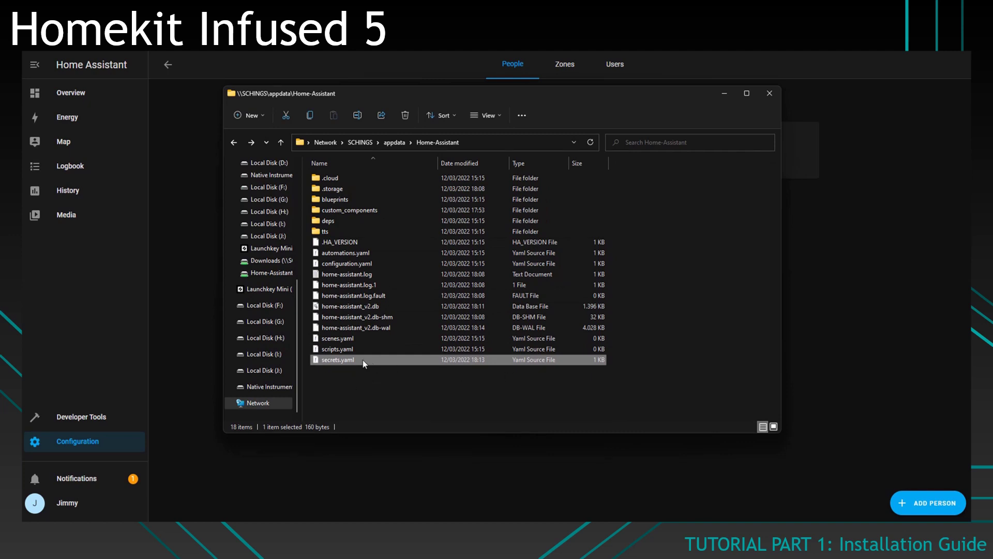
# Step: Add an alarm_code secret on a new line in secrets.yaml, save, and close the window
pyautogui.doubleClick(349, 361)
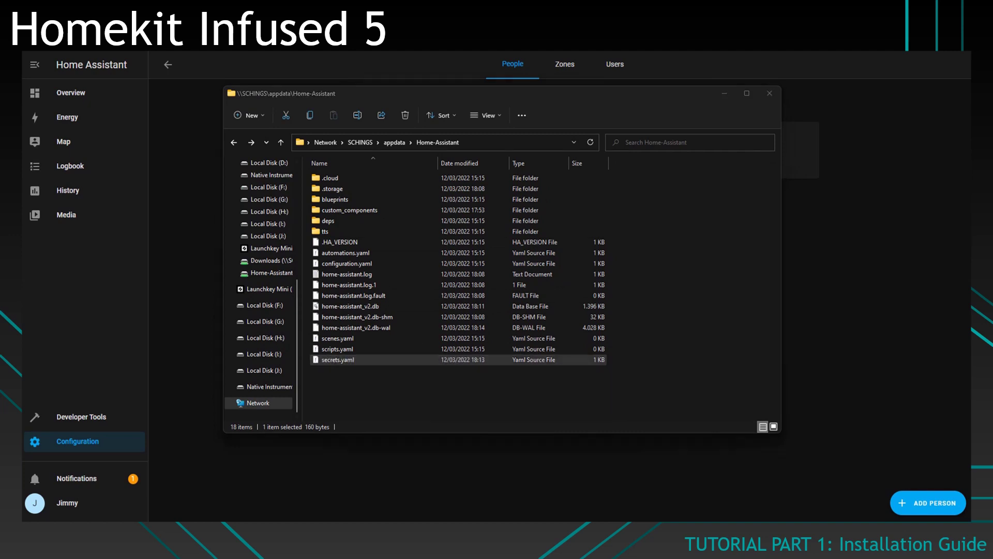
pyautogui.click(402, 208)
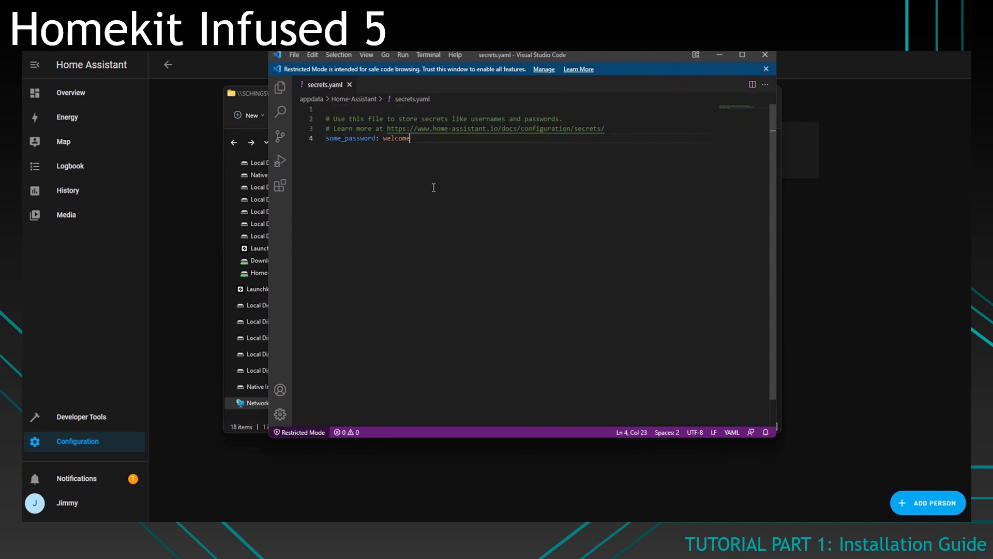
pyautogui.press('Return')
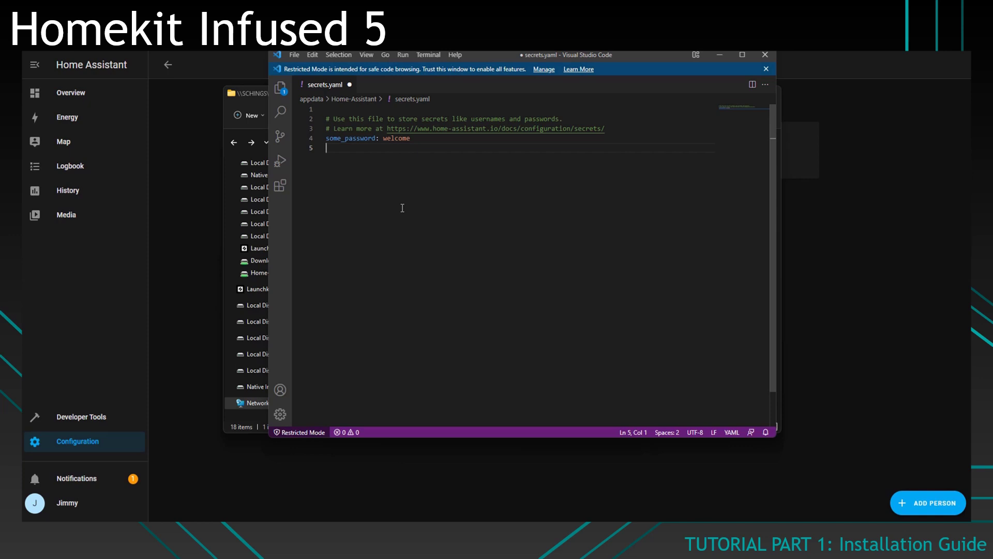
pyautogui.write('alarm_code')
pyautogui.write('12345')
pyautogui.hotkey('ctrl', 's')
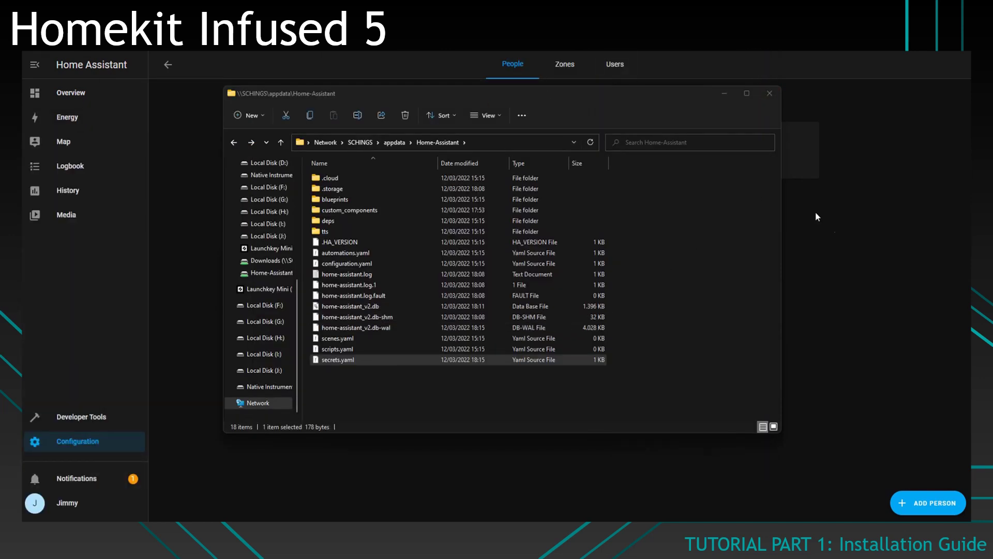
pyautogui.hotkey('alt', 'F4')
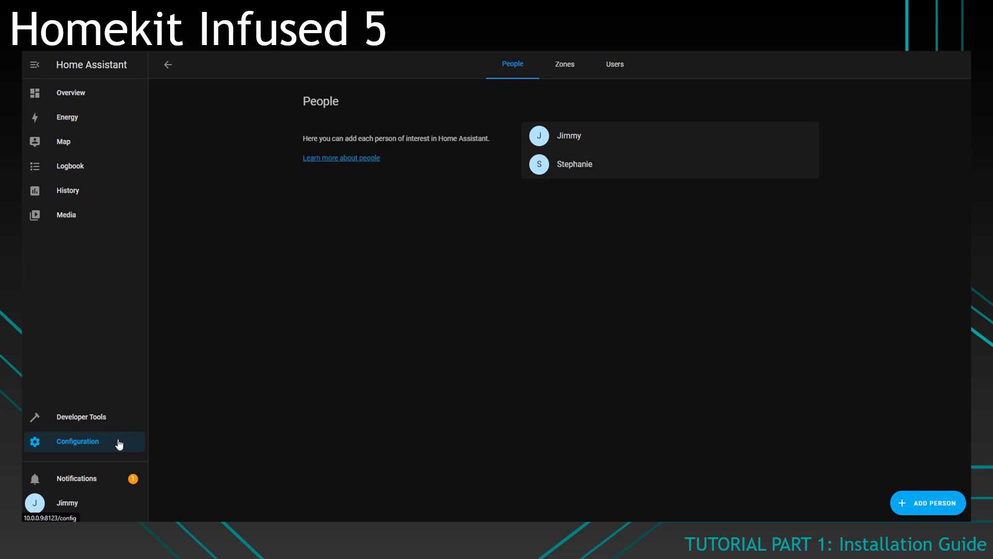
# Step: Add a new integration under Devices & Services, searching 'hacs' and choosing HACS
pyautogui.click(86, 448)
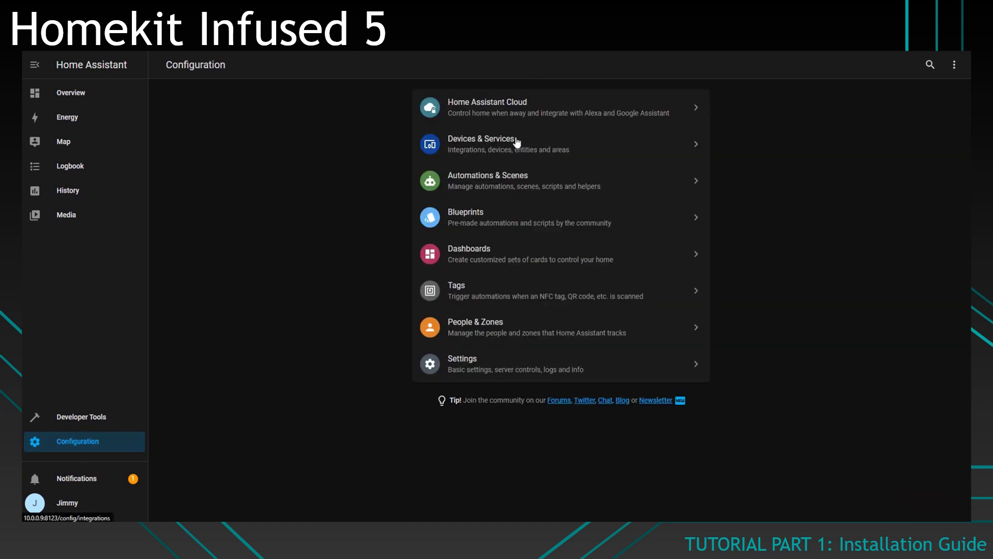
pyautogui.click(553, 146)
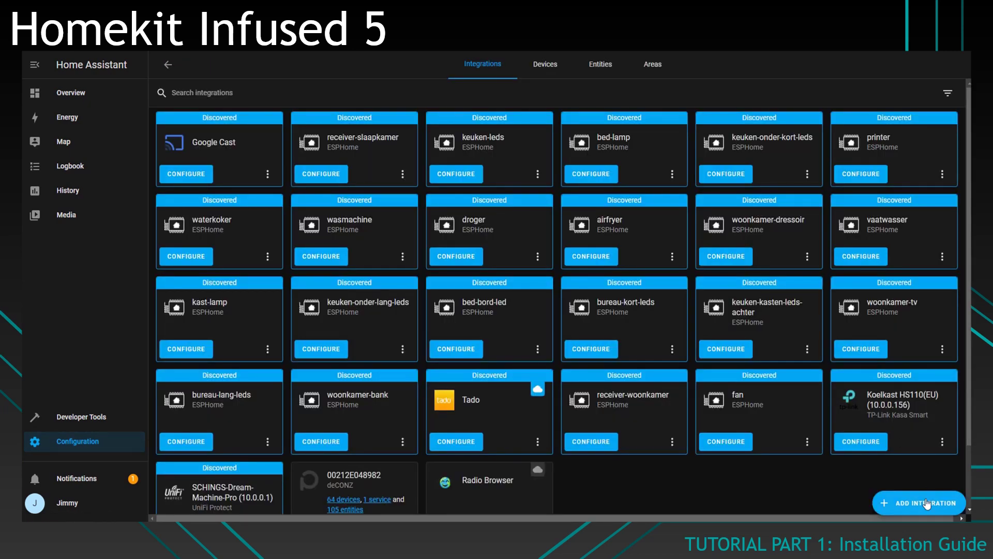
pyautogui.click(927, 504)
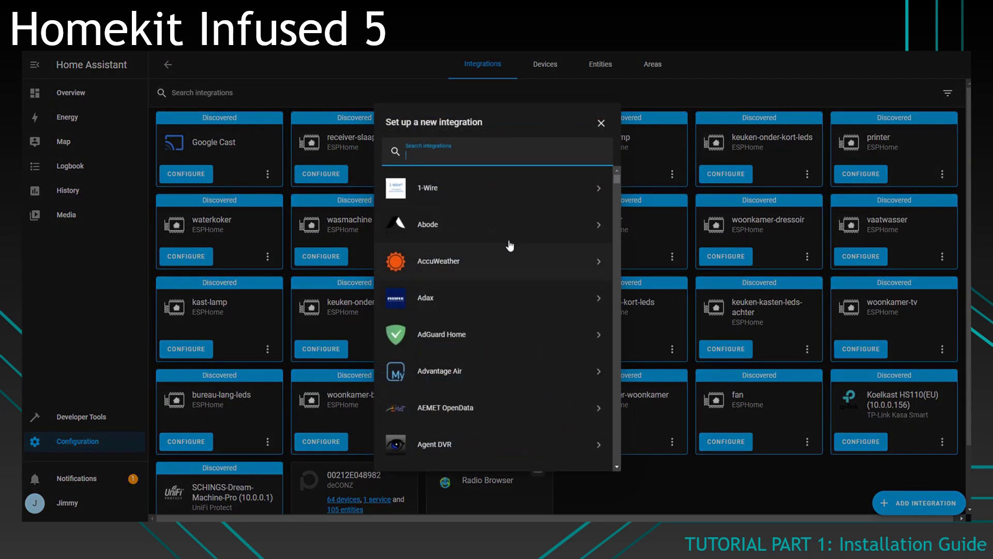
pyautogui.write('hacs')
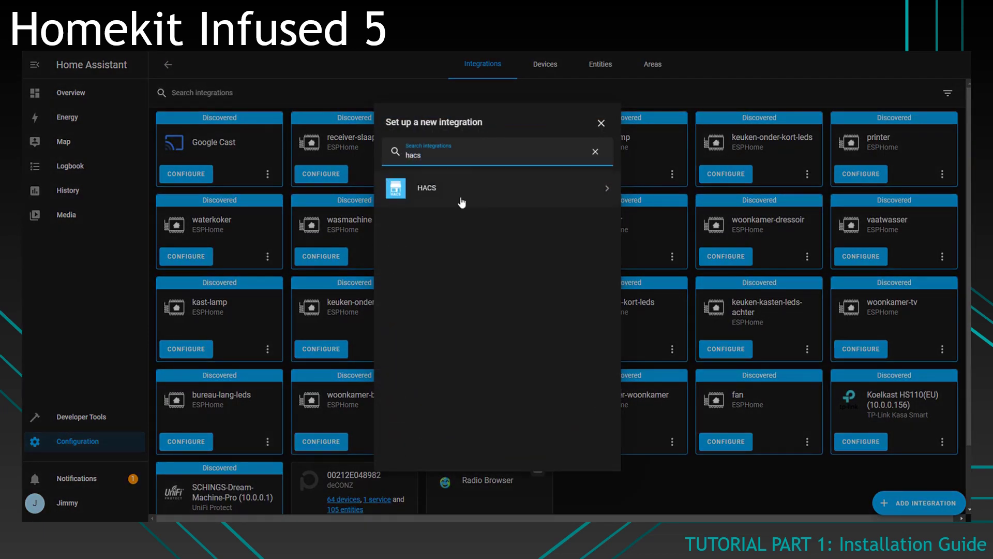
pyautogui.click(451, 195)
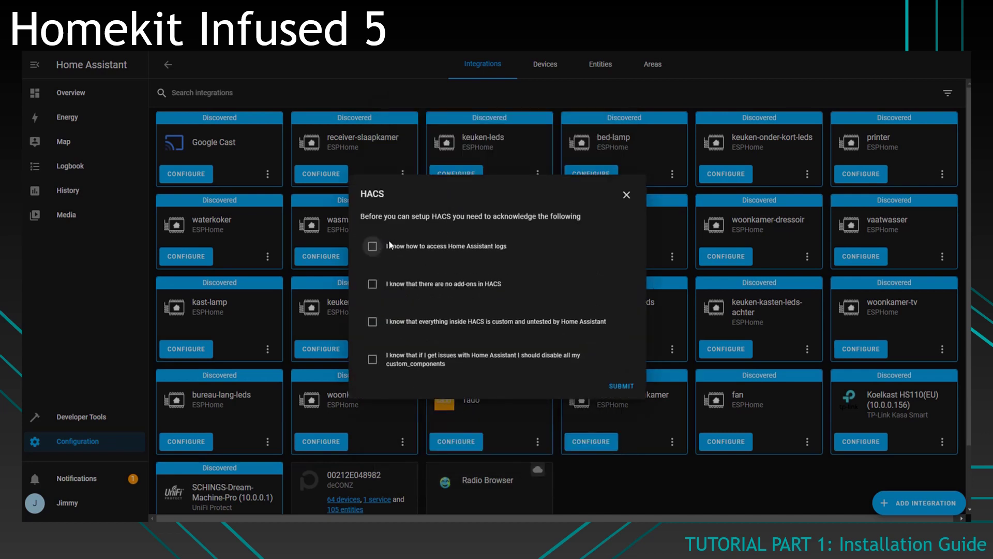
# Step: Tick all four HACS acknowledgements, authorize the device on GitHub, and finish setup
pyautogui.click(372, 246)
pyautogui.click(372, 284)
pyautogui.click(372, 322)
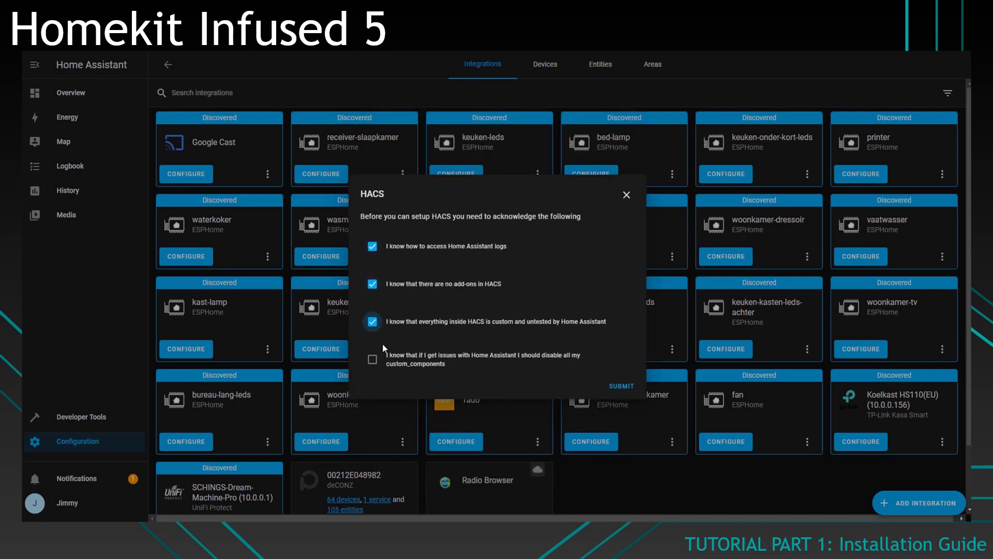
pyautogui.click(372, 359)
pyautogui.click(613, 387)
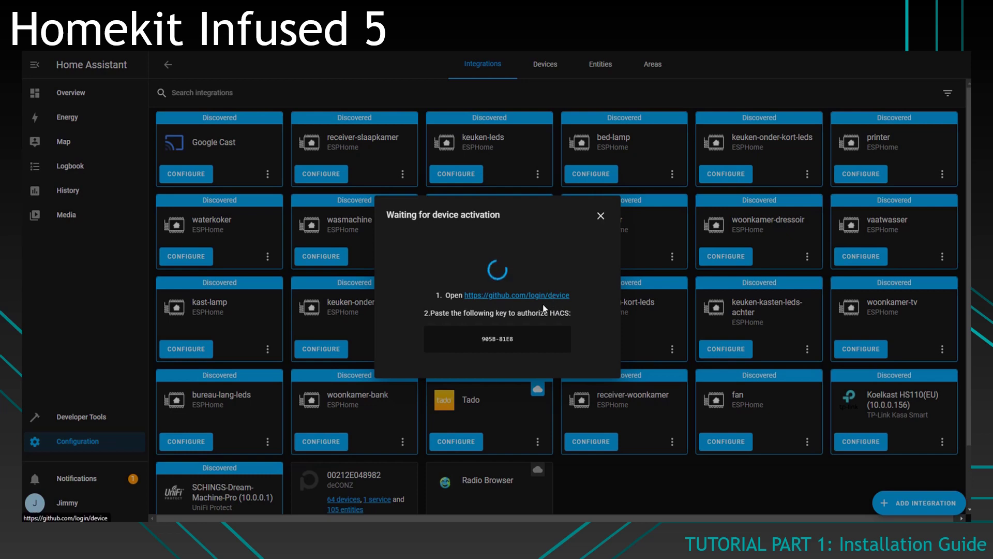
pyautogui.click(545, 298)
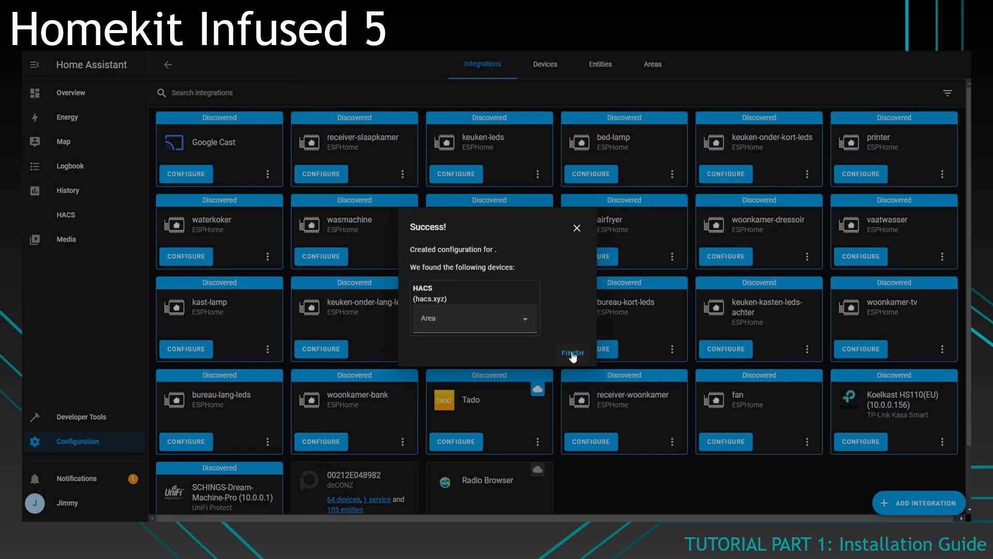
pyautogui.click(572, 354)
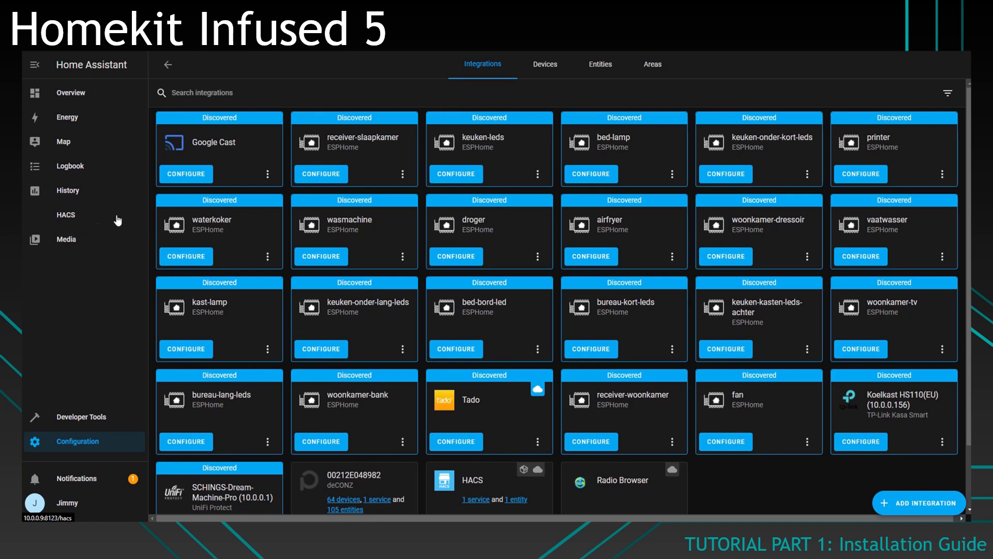
pyautogui.click(81, 218)
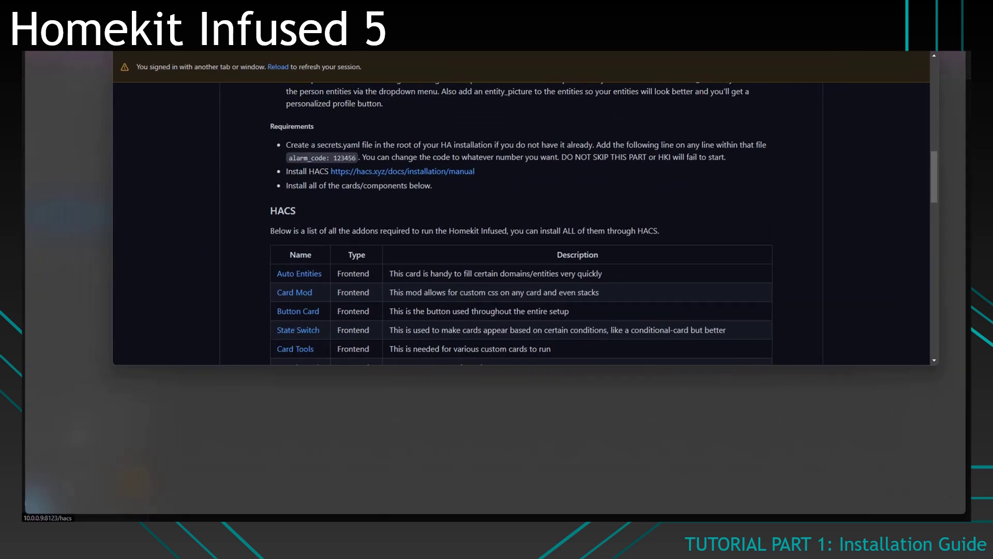
# Step: Scroll the Homekit Infused readme down to the table of required HACS cards
pyautogui.scroll(-3, 318, 412)
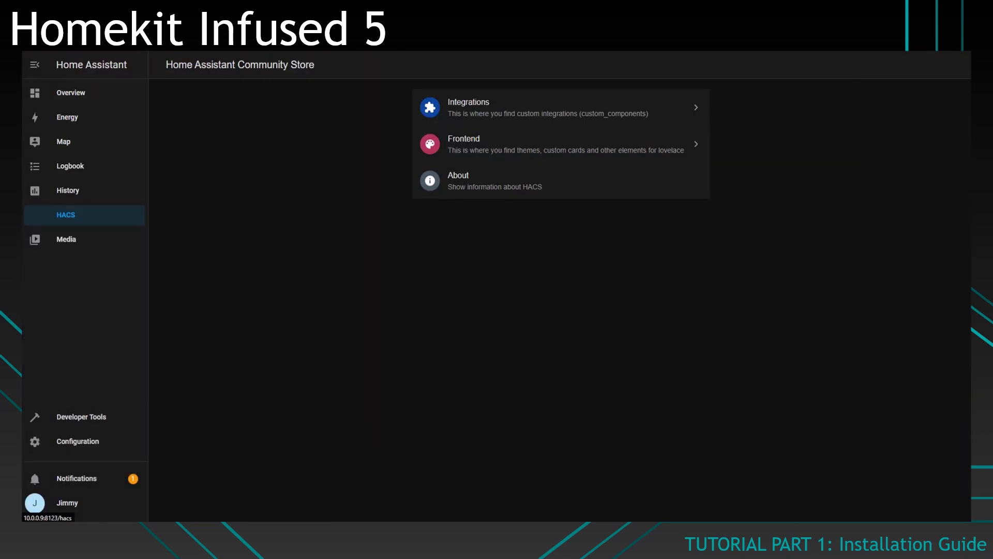
# Step: Download auto-entities version 1.11.0 from HACS Frontend
pyautogui.click(558, 153)
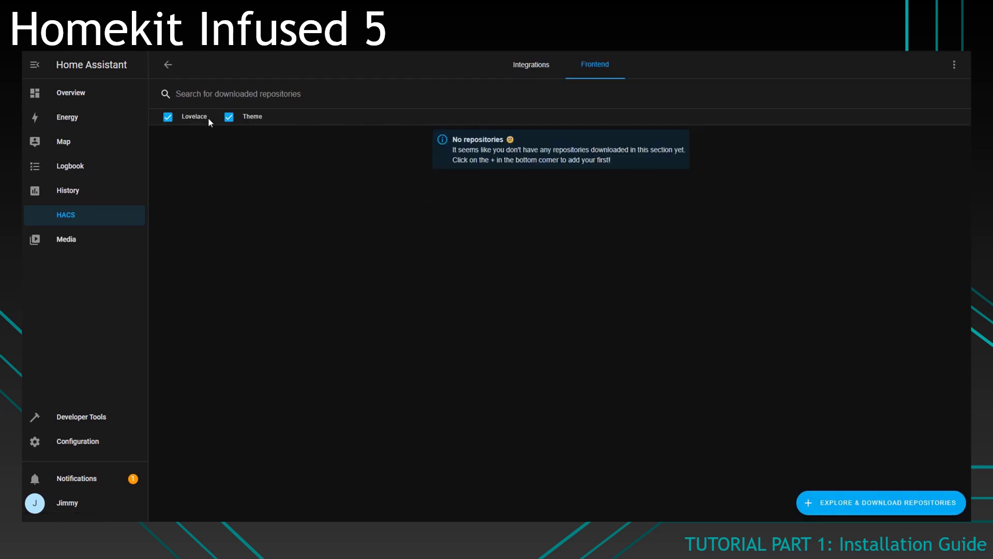
pyautogui.click(861, 509)
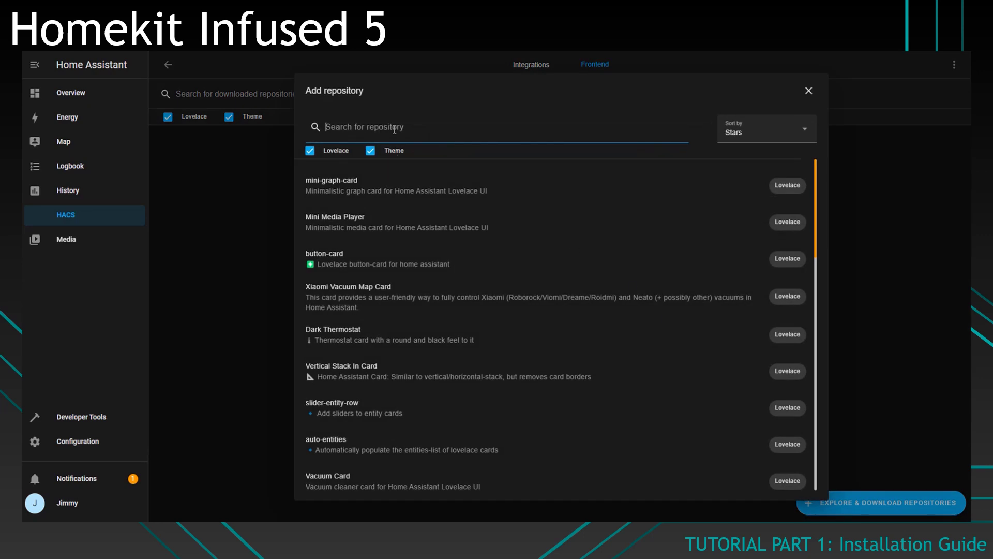
pyautogui.write('auto ene')
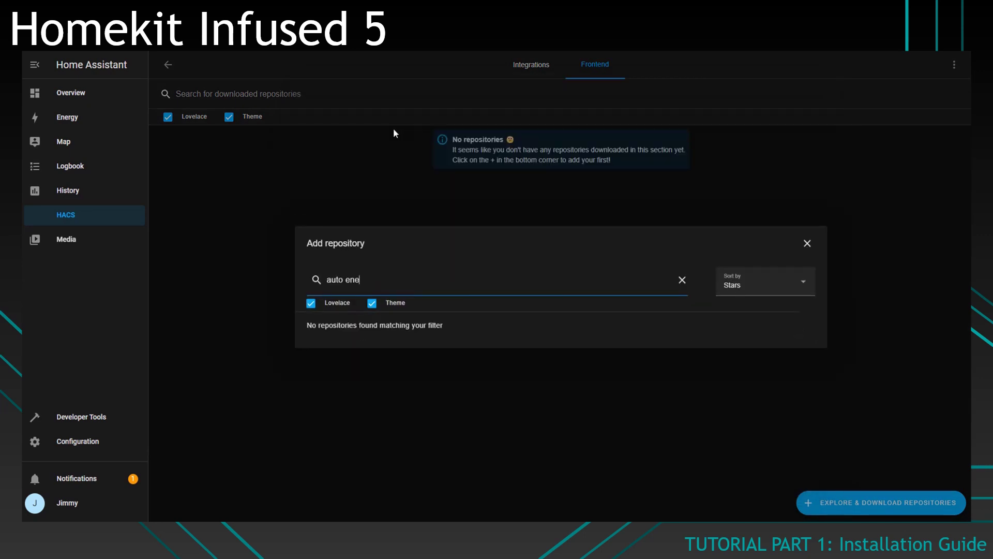
pyautogui.press('BackSpace')
pyautogui.click(355, 328)
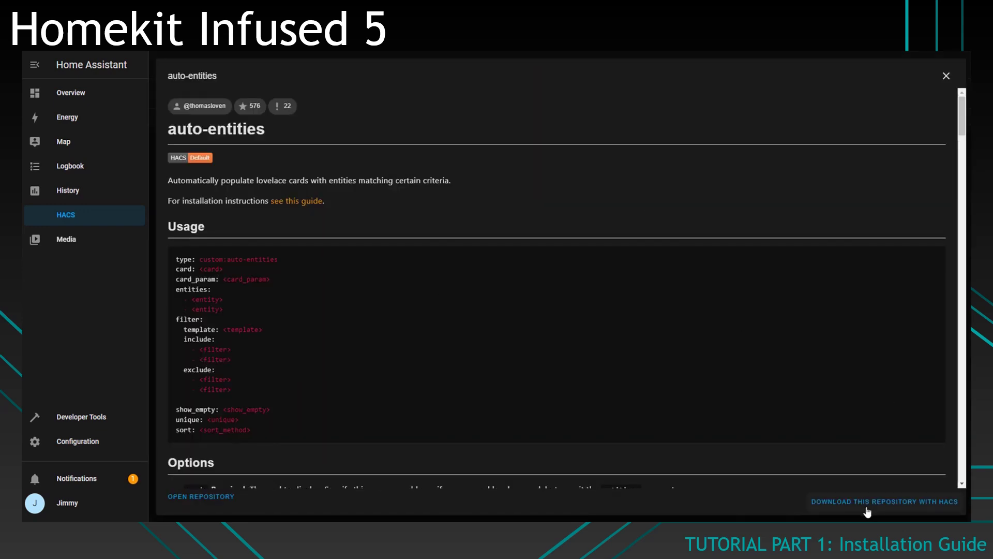
pyautogui.click(856, 503)
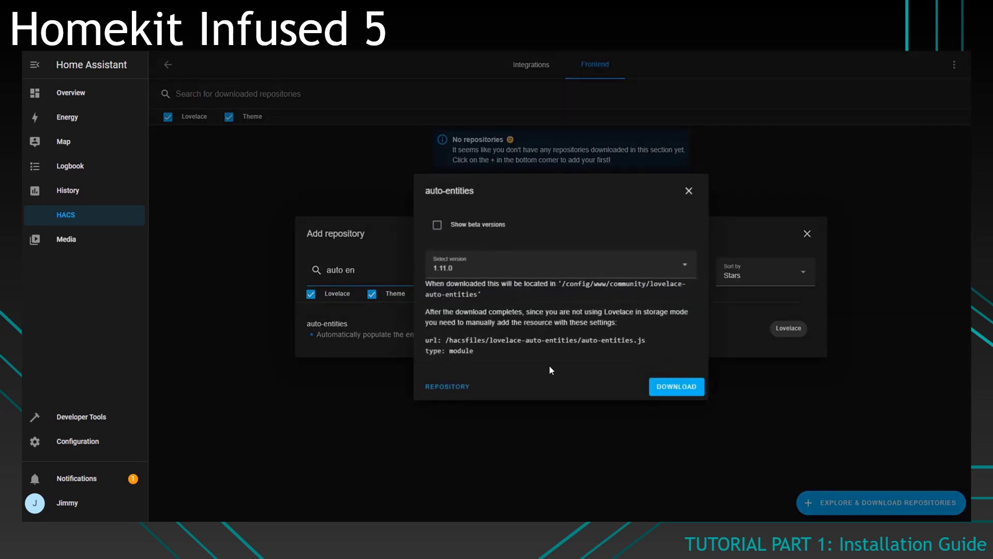
pyautogui.click(668, 389)
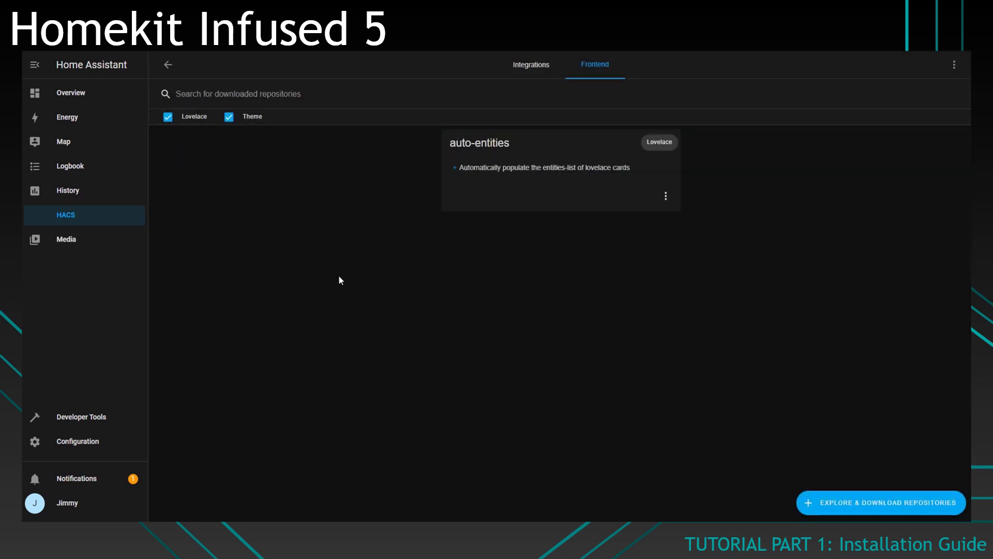
# Step: Download card-mod version 3.1.1
pyautogui.click(874, 502)
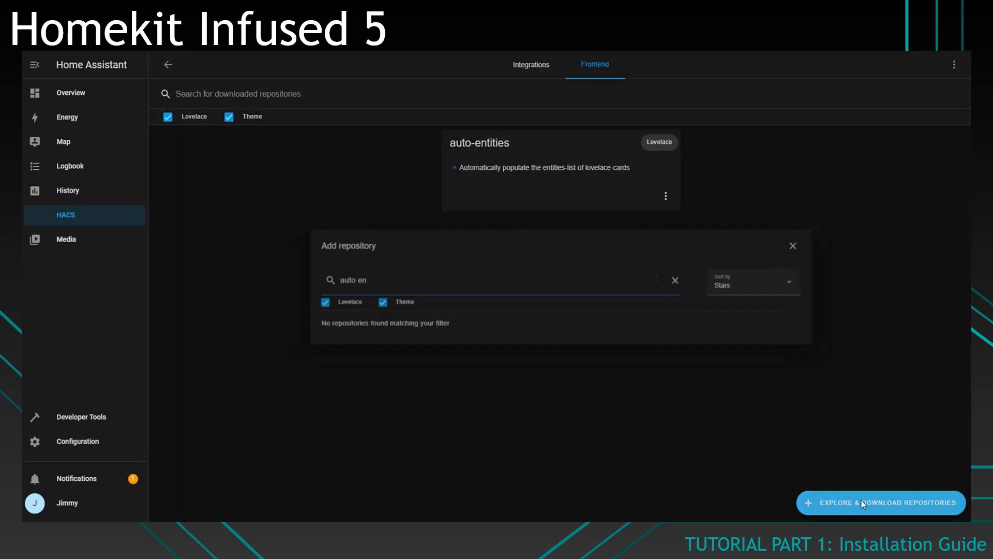
pyautogui.press('BackSpace')
pyautogui.hotkey('ctrl', 'a')
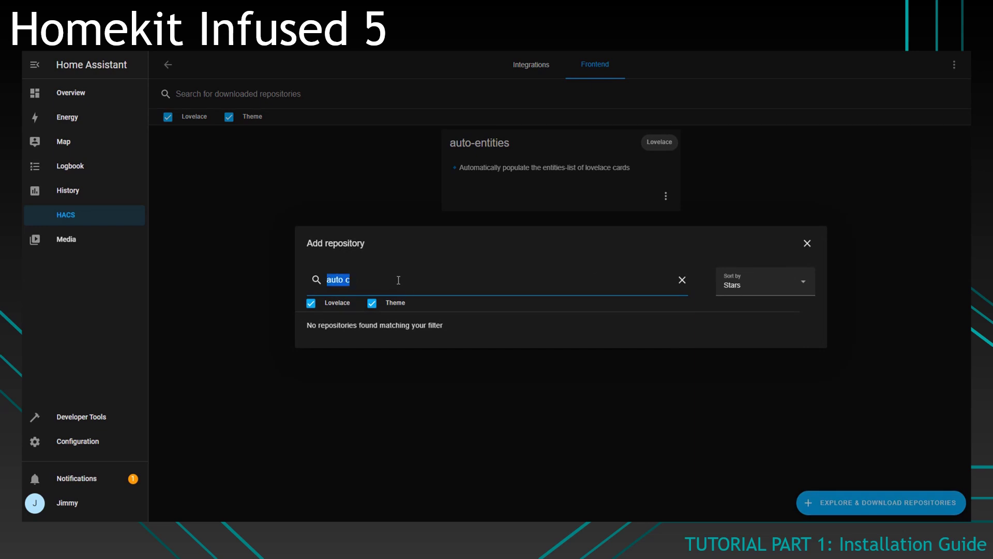
pyautogui.write('card mod')
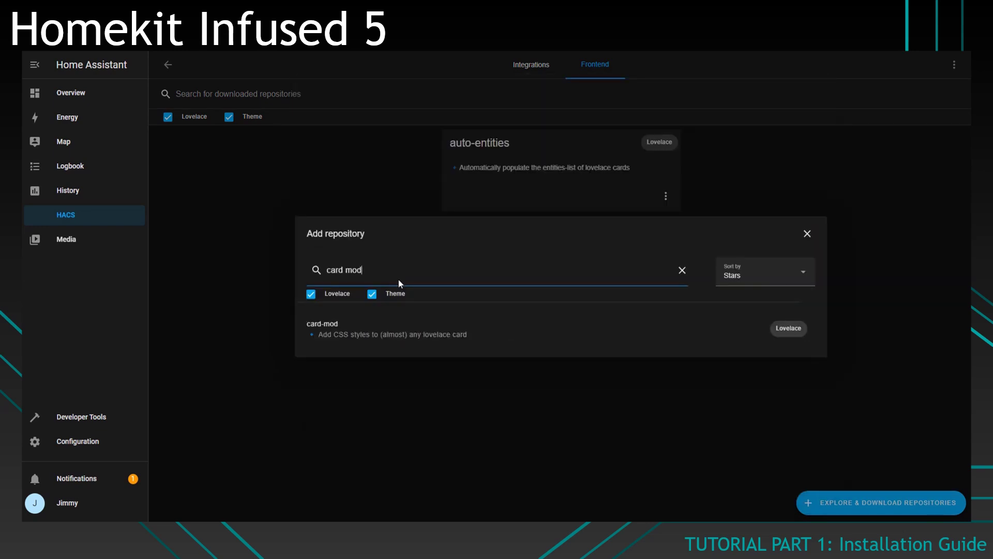
pyautogui.click(612, 335)
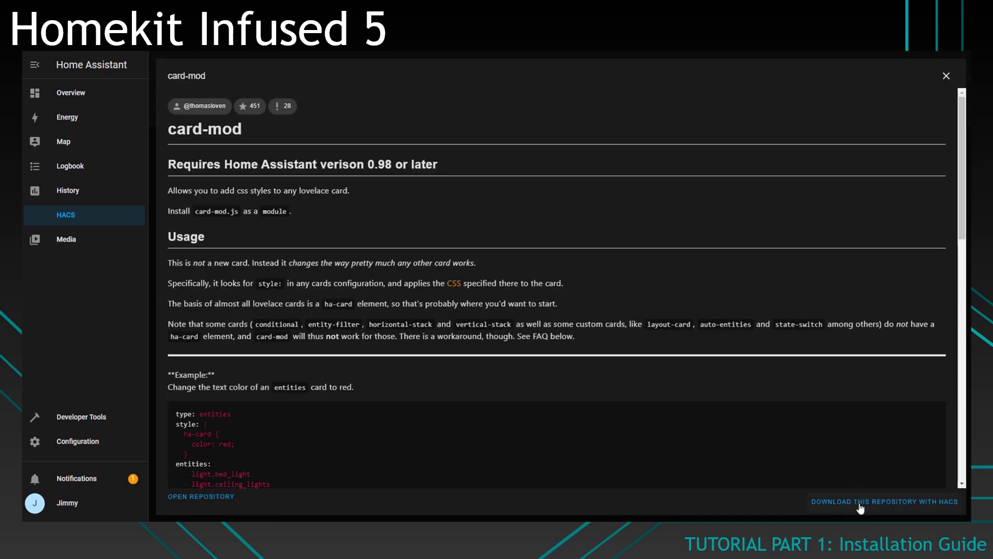
pyautogui.click(860, 502)
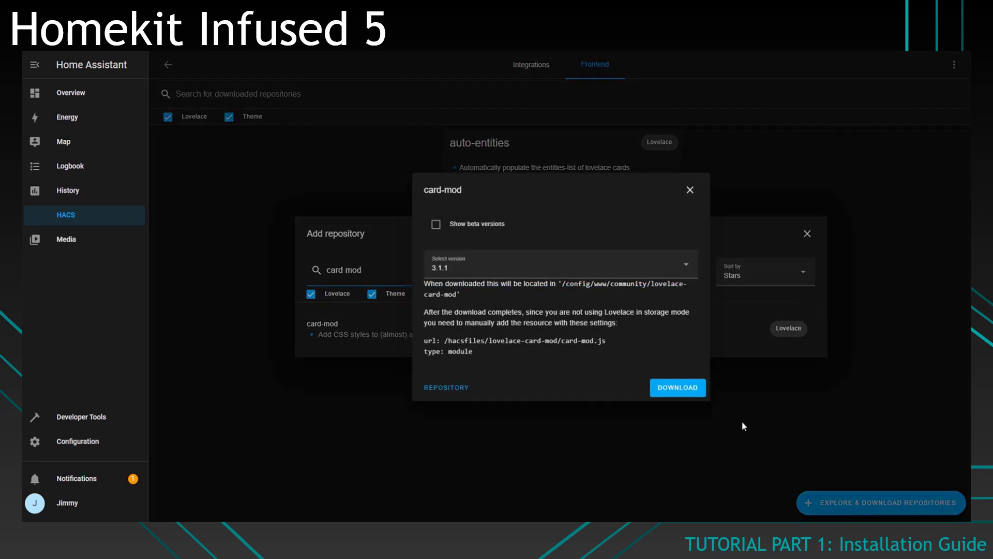
pyautogui.click(665, 387)
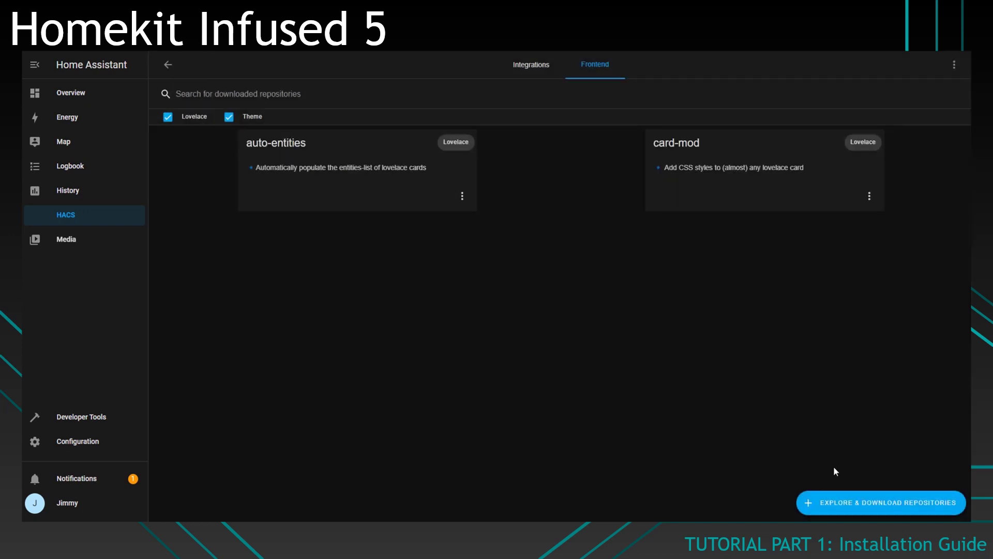
# Step: Download button-card version 3.4.1
pyautogui.click(844, 502)
pyautogui.tripleClick(412, 276)
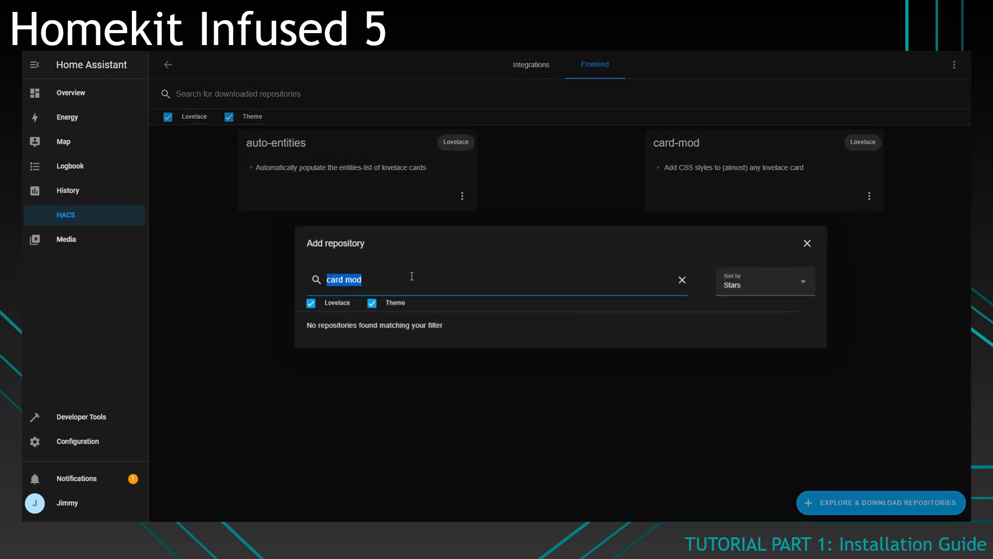
pyautogui.write('button card')
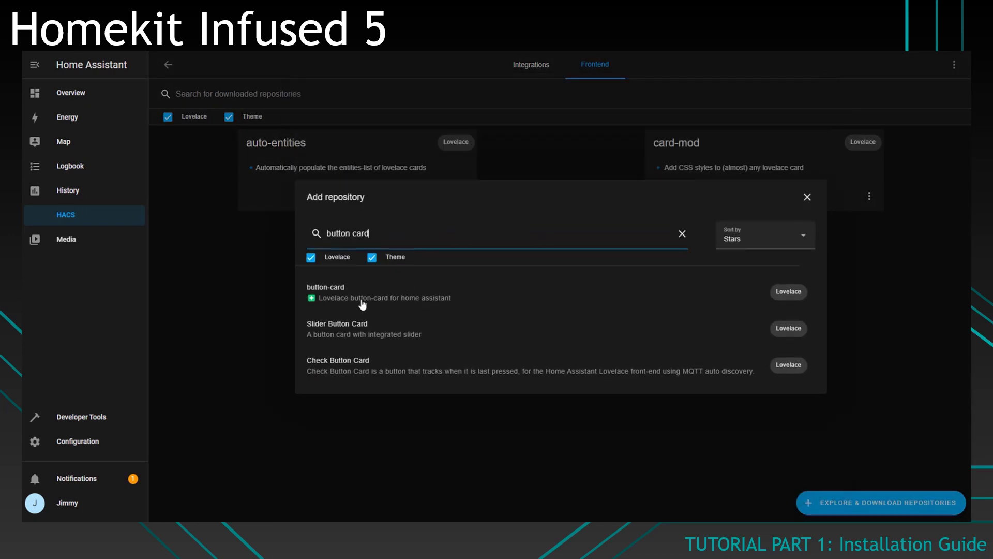
pyautogui.click(362, 302)
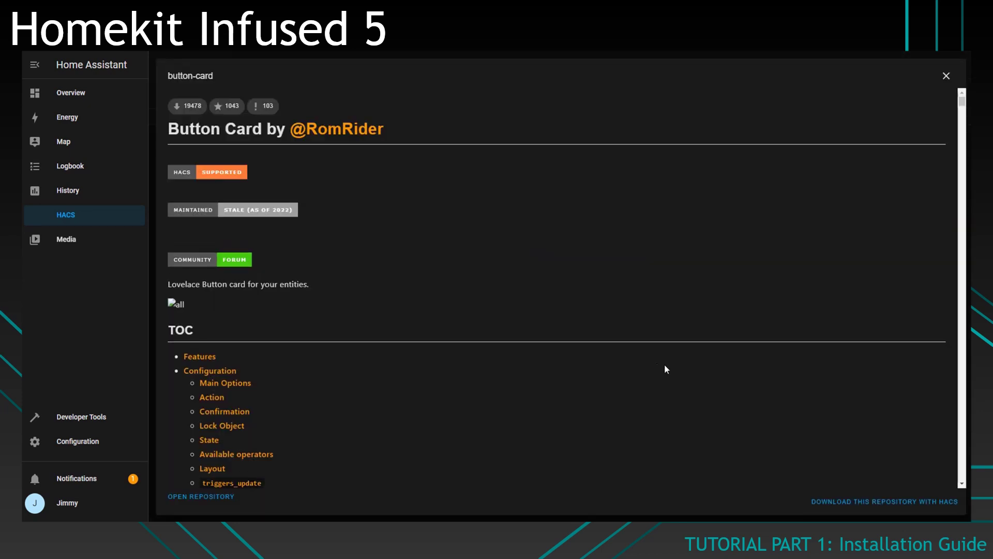
pyautogui.click(884, 501)
pyautogui.click(690, 387)
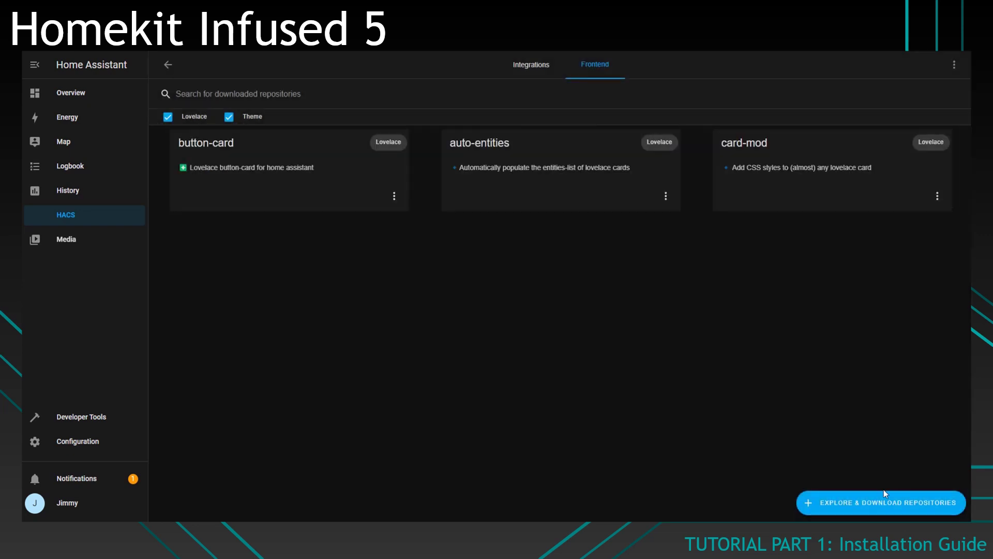
# Step: Search 'state swi' and download the state-switch card
pyautogui.click(883, 501)
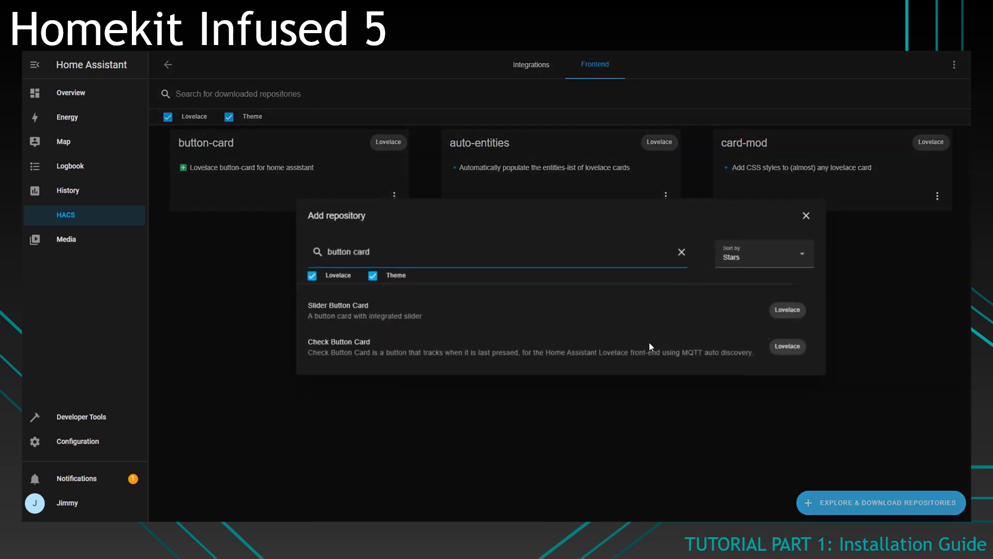
pyautogui.tripleClick(424, 253)
pyautogui.press('BackSpace')
pyautogui.write('state swi')
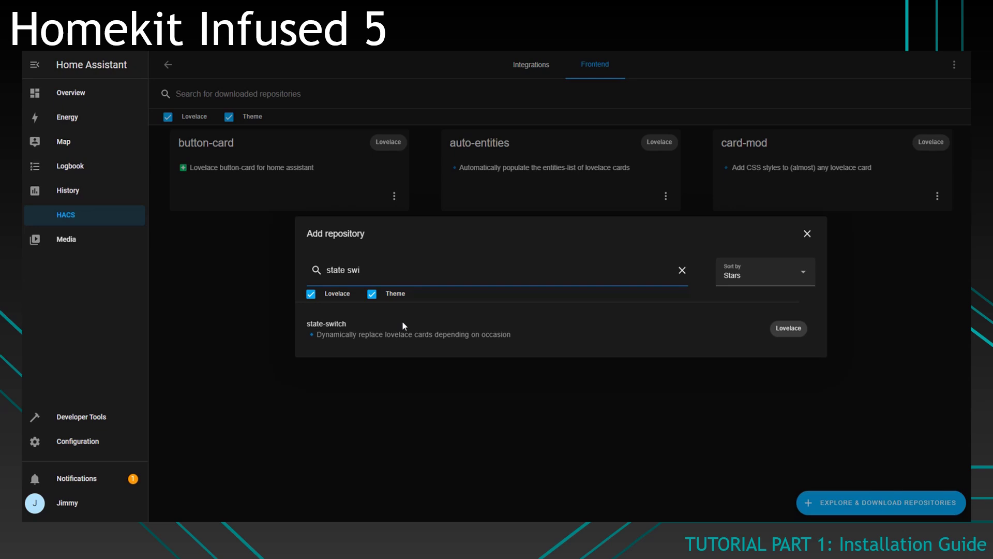
pyautogui.click(417, 337)
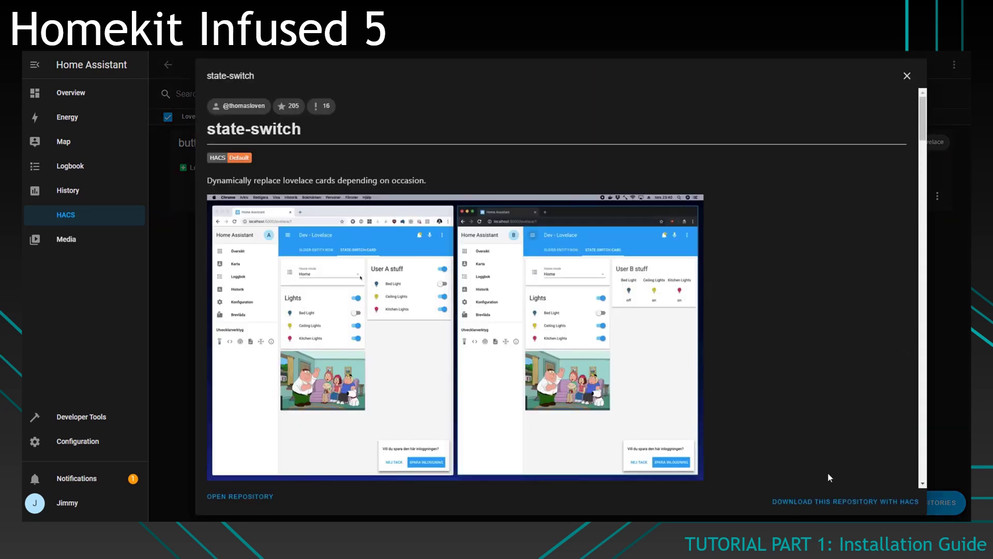
pyautogui.click(880, 501)
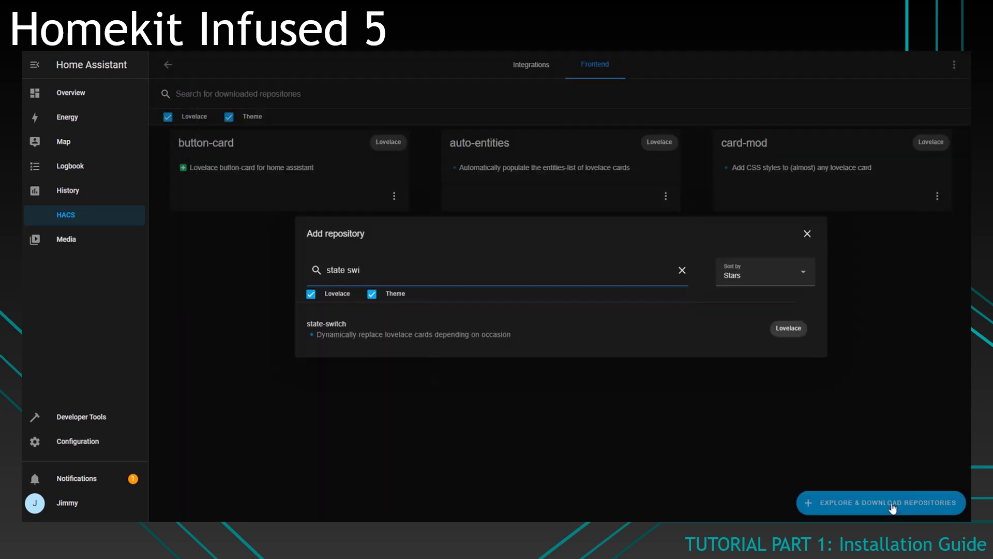
pyautogui.click(679, 398)
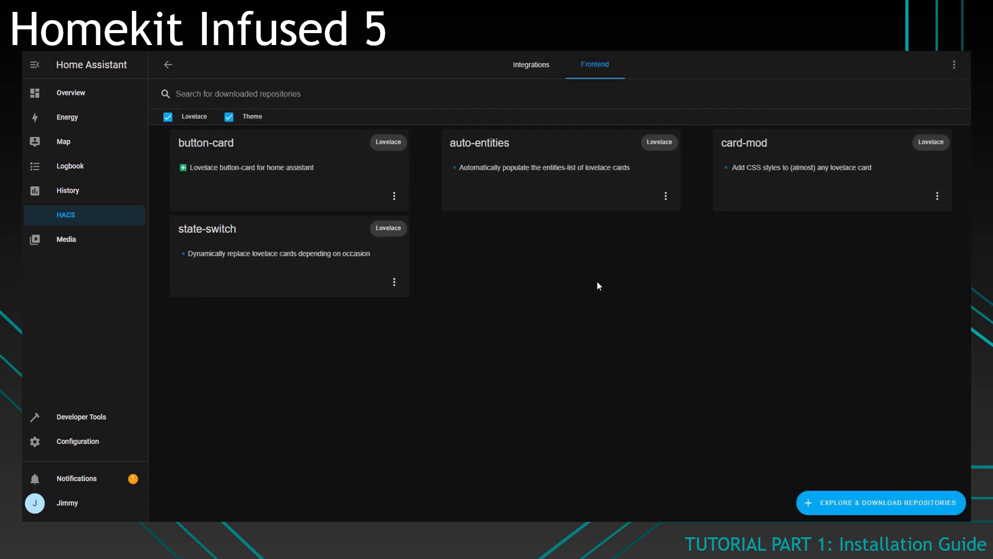
# Step: Search 'card tool' and download card-tools
pyautogui.click(852, 507)
pyautogui.tripleClick(495, 284)
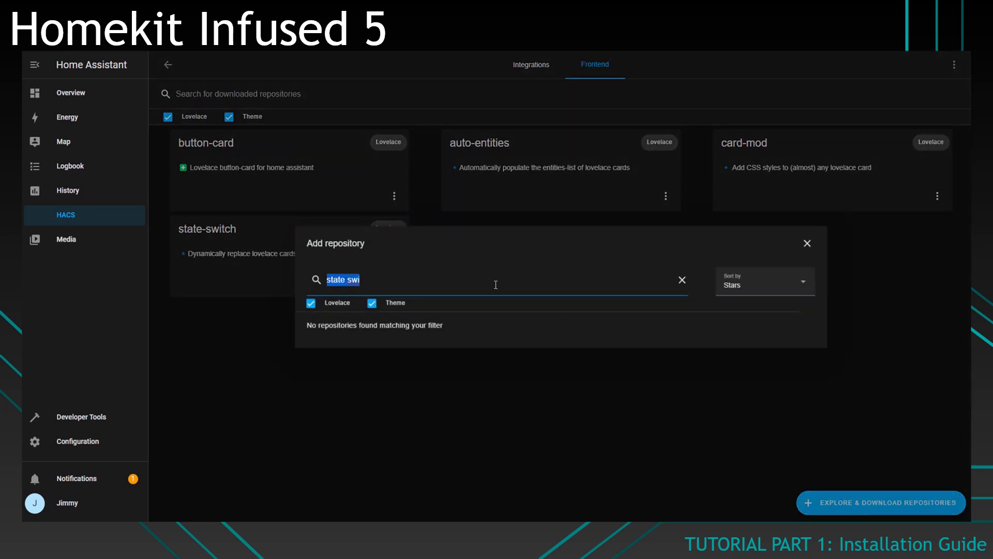
pyautogui.write('card ')
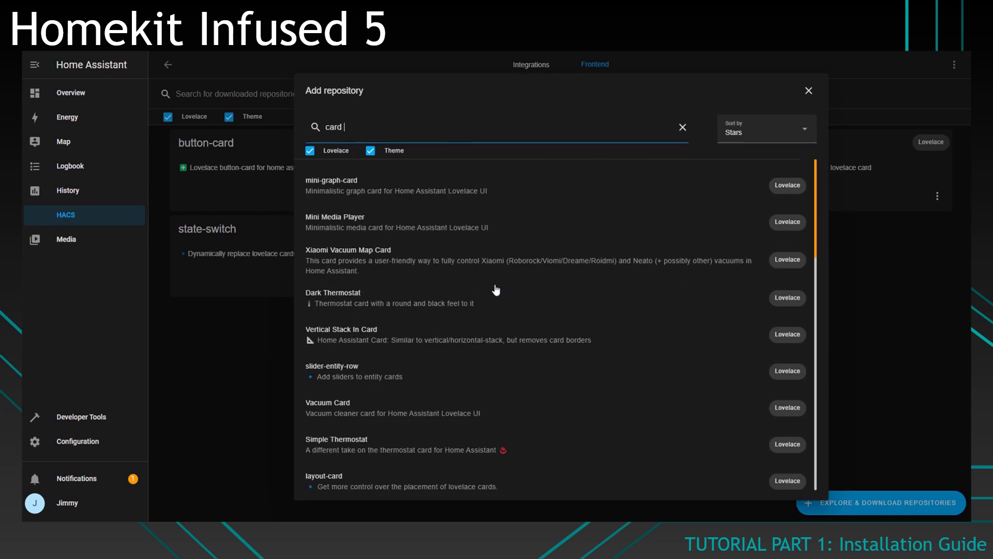
pyautogui.write('tool')
pyautogui.click(517, 339)
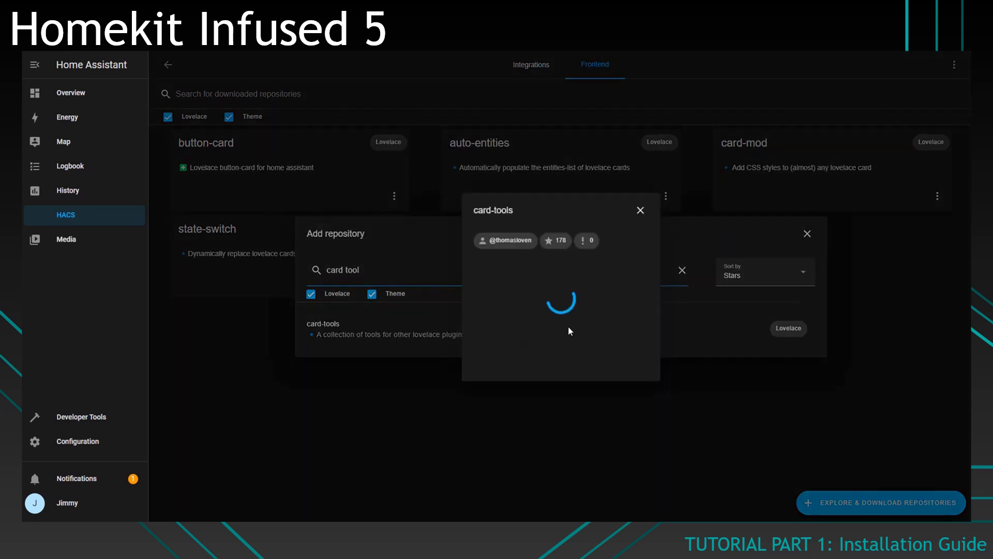
pyautogui.click(688, 413)
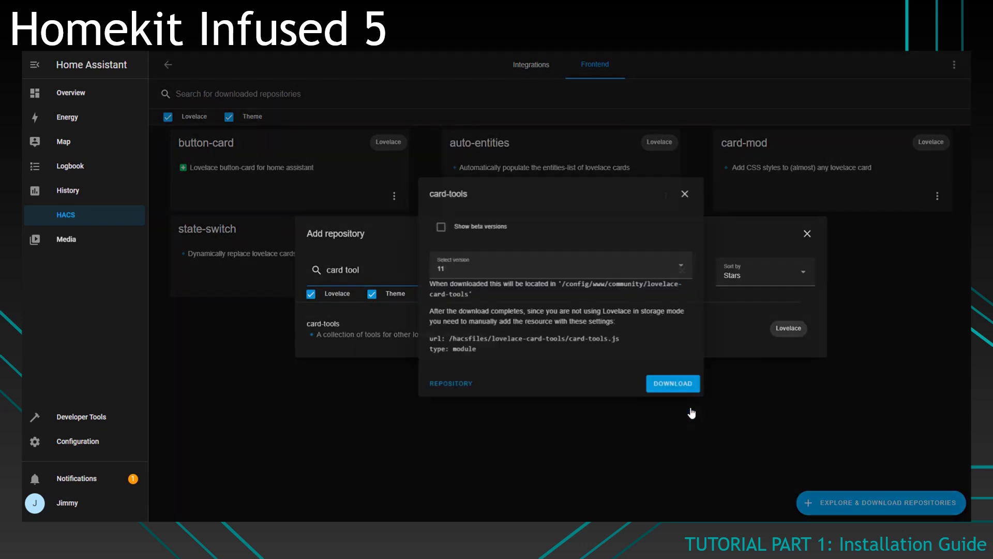
pyautogui.click(690, 387)
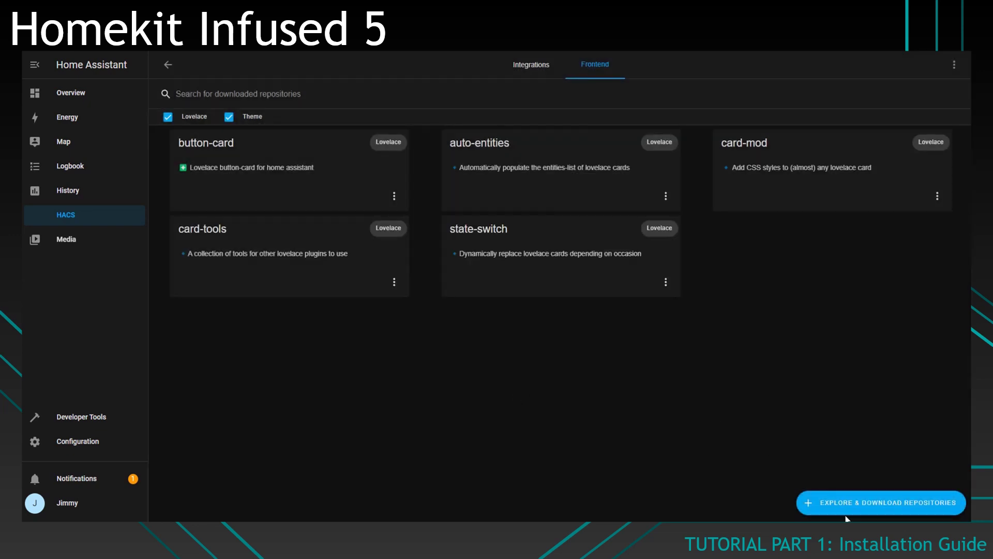
# Step: Search 'search' and download Search Card
pyautogui.click(842, 497)
pyautogui.hotkey('ctrl', 'shift', 'Left')
pyautogui.hotkey('ctrl', 'shift', 'Left')
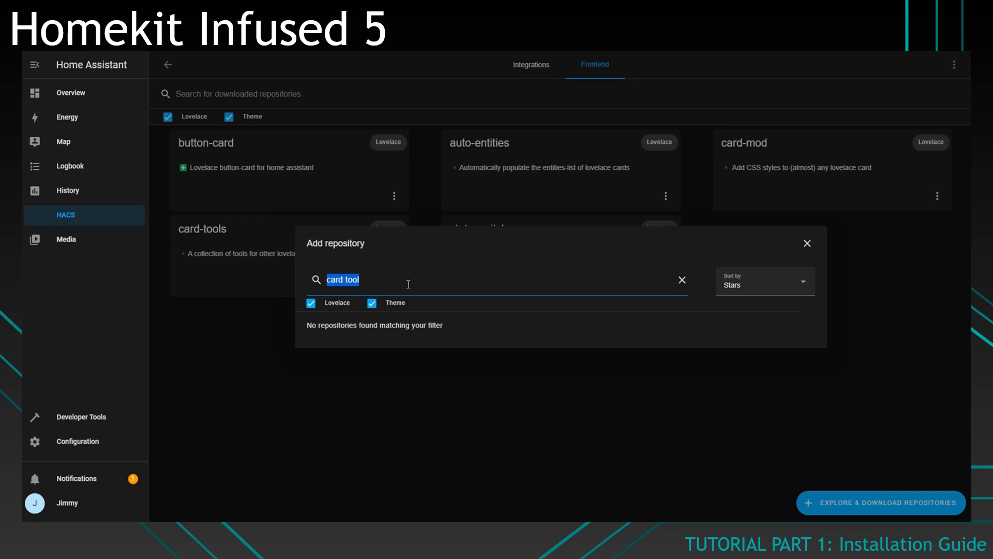
pyautogui.write('search')
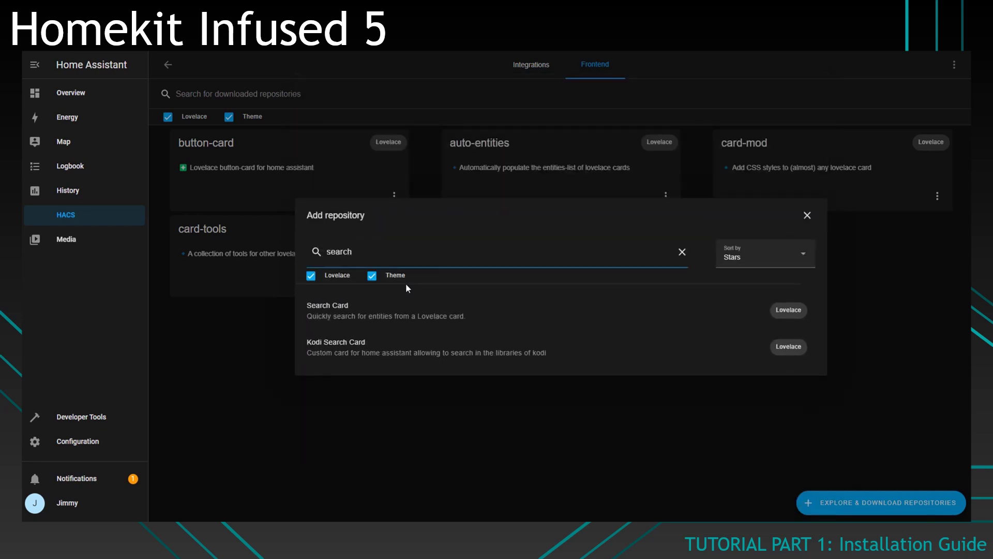
pyautogui.click(396, 323)
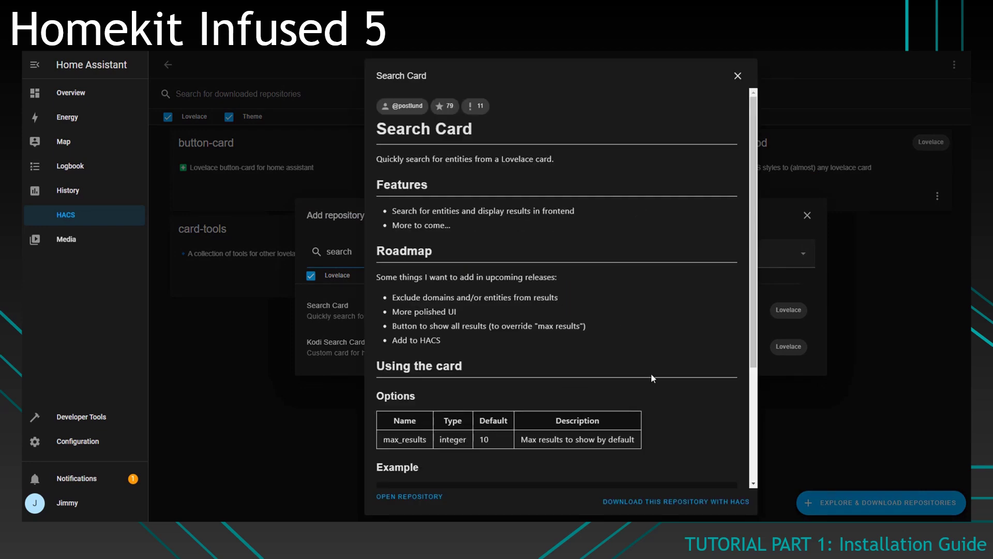
pyautogui.click(625, 494)
pyautogui.click(690, 358)
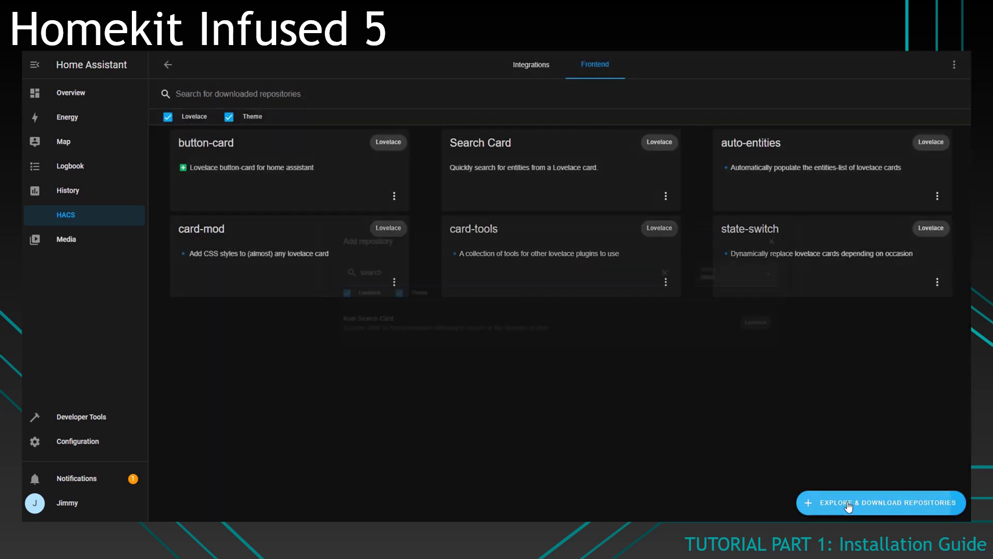
# Step: Search 'swip' and download Swipe Card
pyautogui.click(858, 501)
pyautogui.doubleClick(458, 268)
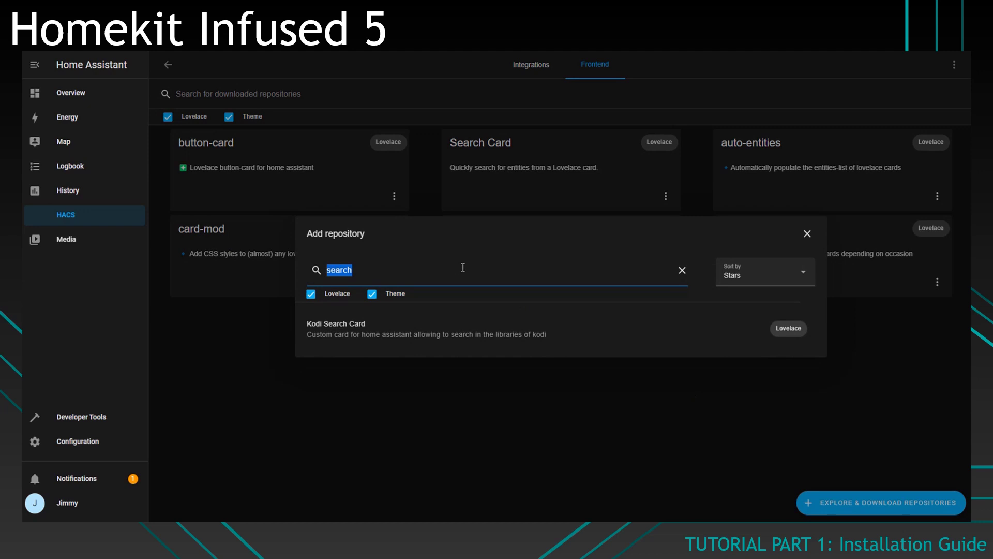
pyautogui.write('swip')
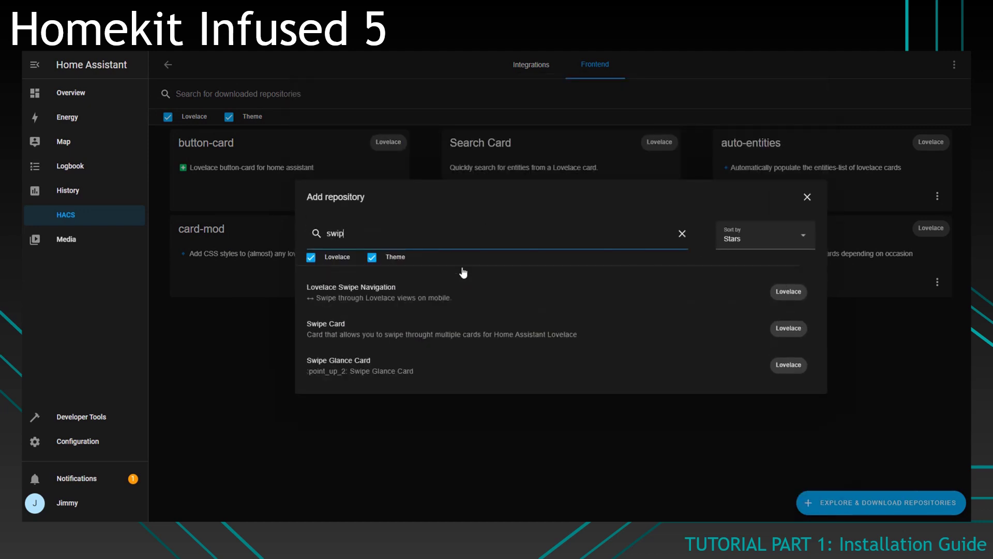
pyautogui.click(420, 335)
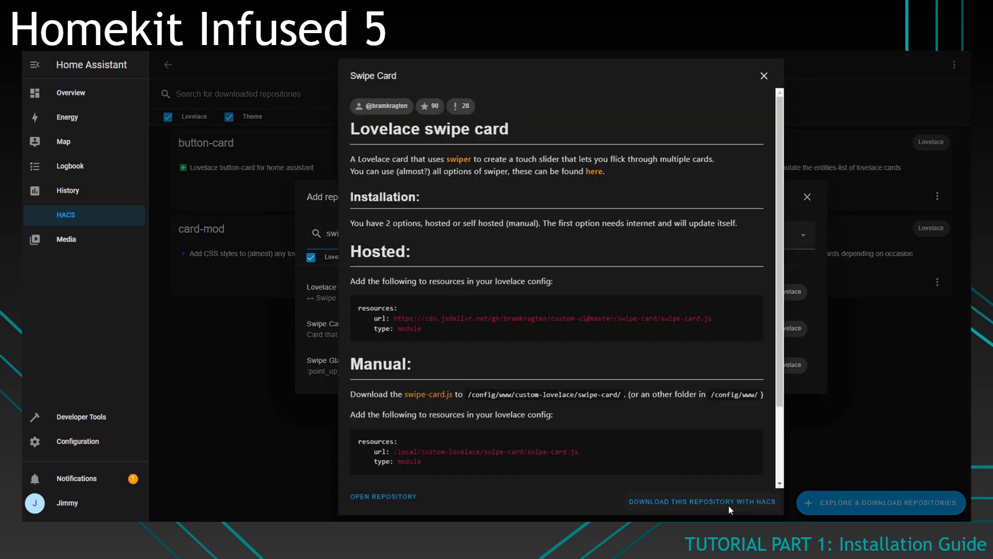
pyautogui.click(728, 501)
pyautogui.click(679, 383)
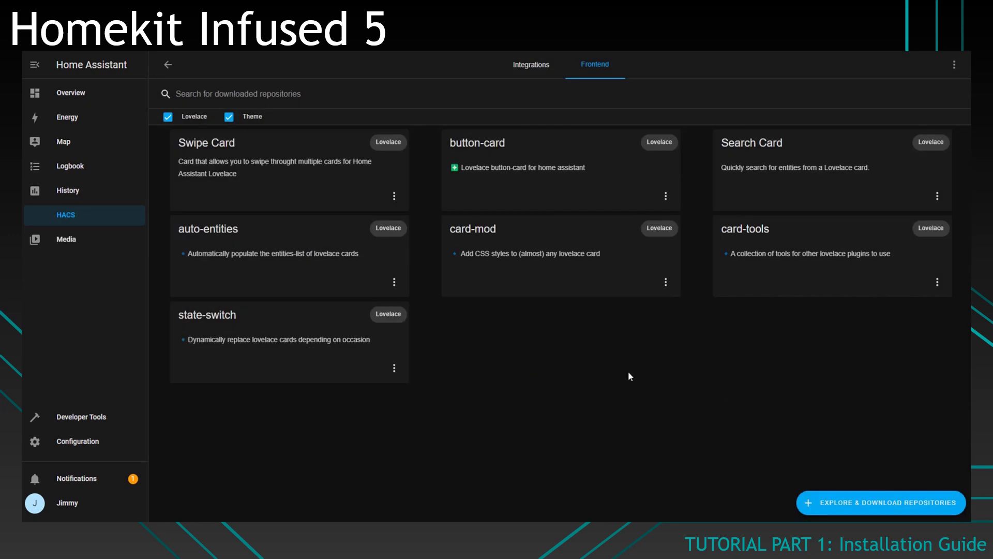
# Step: Search 'confi' and download Config Template Card
pyautogui.click(850, 510)
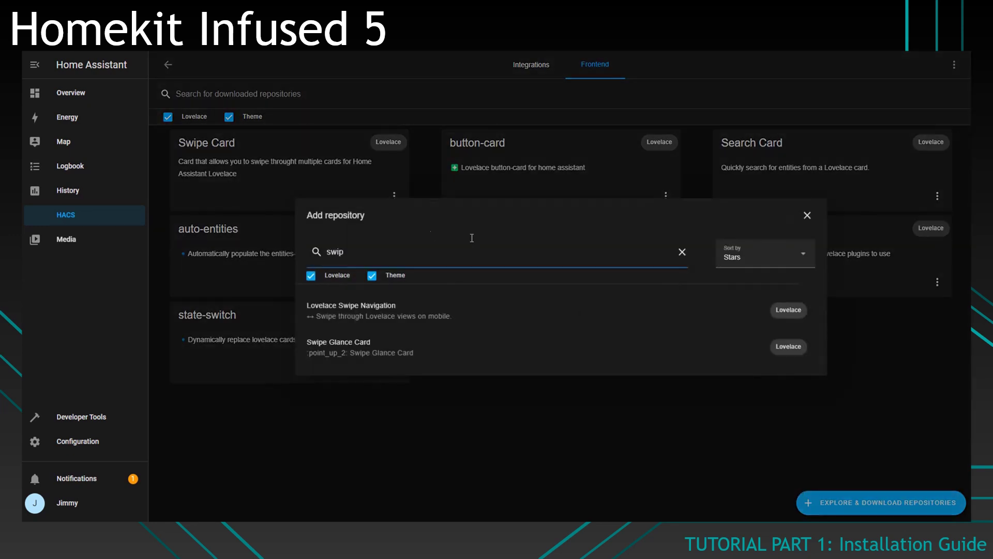
pyautogui.doubleClick(381, 252)
pyautogui.write('config')
pyautogui.click(380, 256)
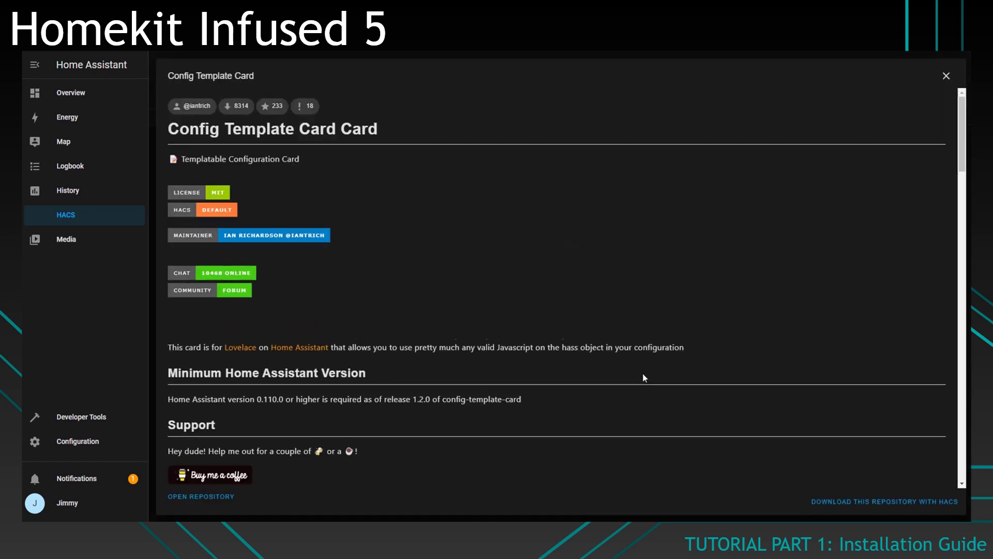
pyautogui.click(855, 501)
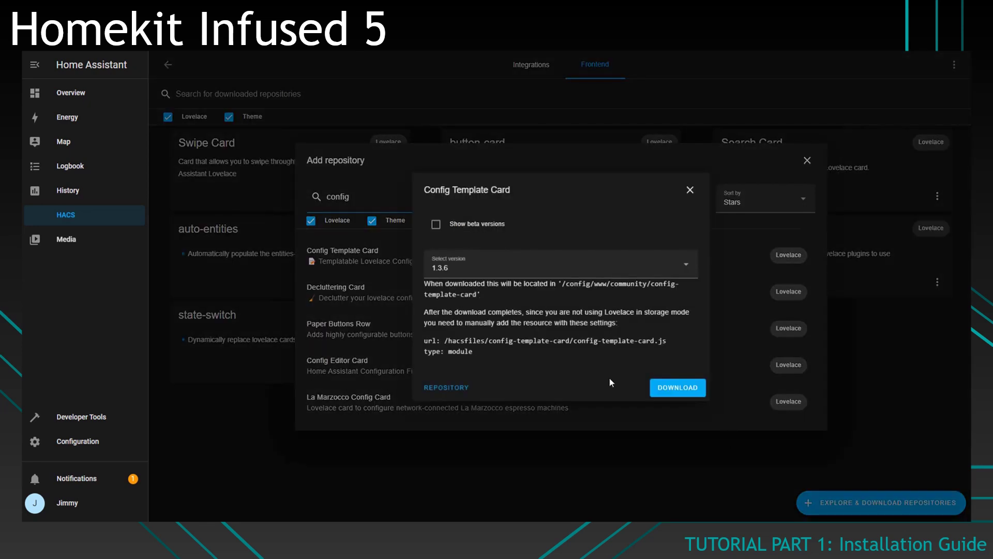
pyautogui.click(683, 389)
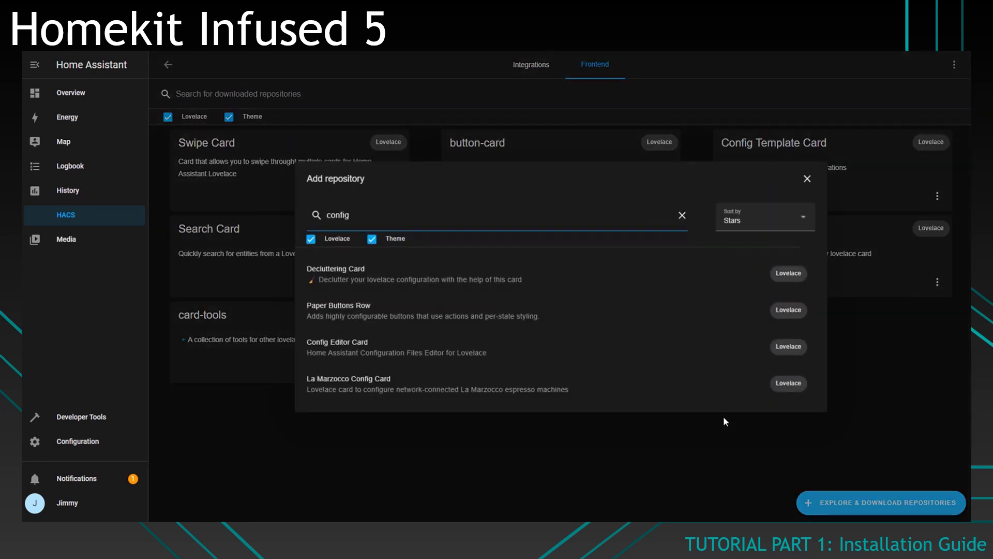
# Step: Search 'fold enti' and download fold-entity-row
pyautogui.doubleClick(393, 217)
pyautogui.write('fold e')
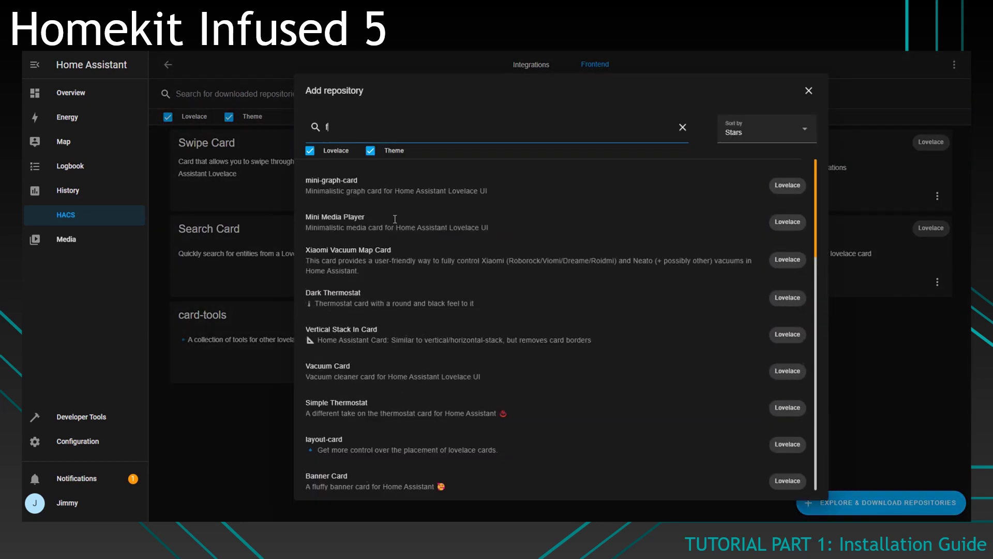
pyautogui.write('nti')
pyautogui.click(421, 329)
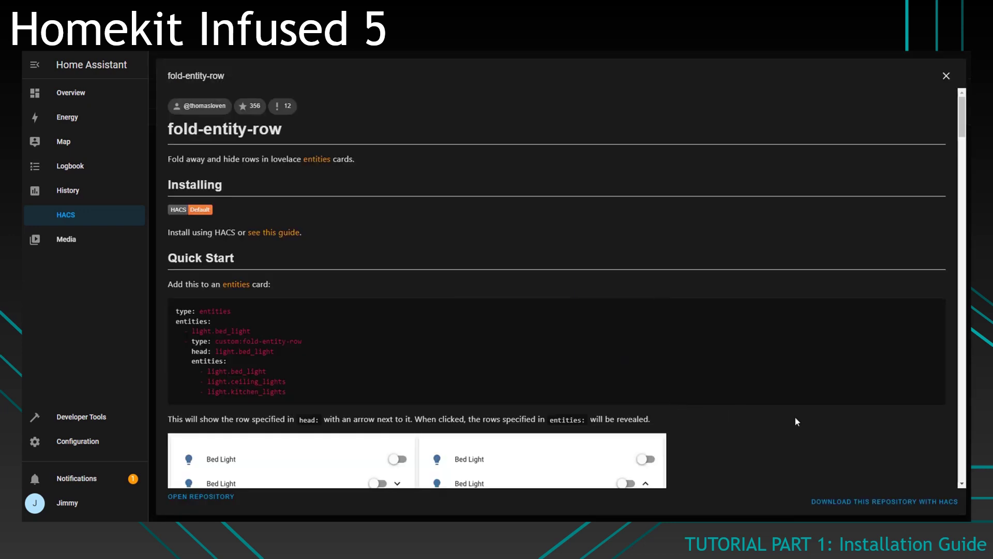
pyautogui.click(862, 501)
pyautogui.click(678, 389)
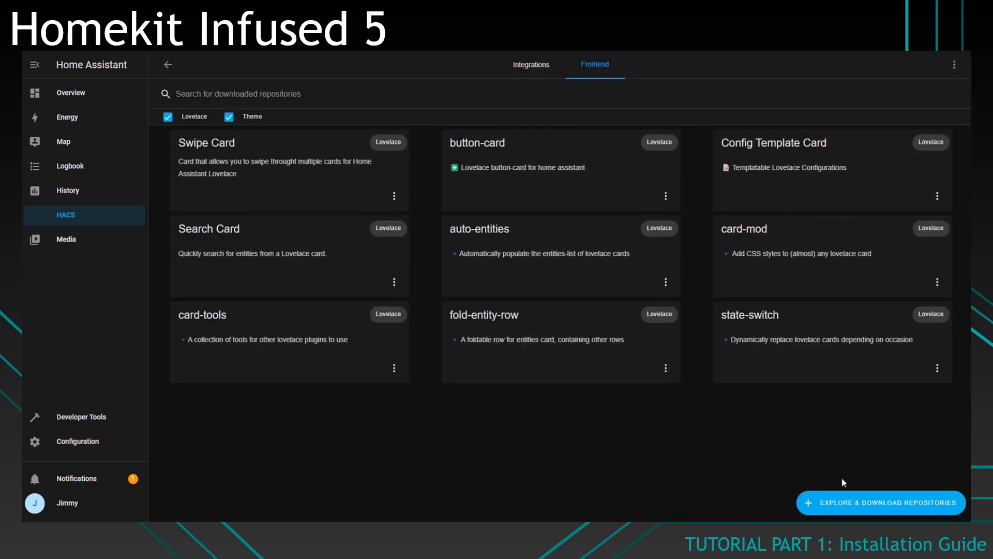
# Step: Search 'text inpu' and download Lovelace Text Input Row
pyautogui.click(862, 509)
pyautogui.hotkey('ctrl', 'shift', 'Left')
pyautogui.hotkey('ctrl', 'shift', 'Left')
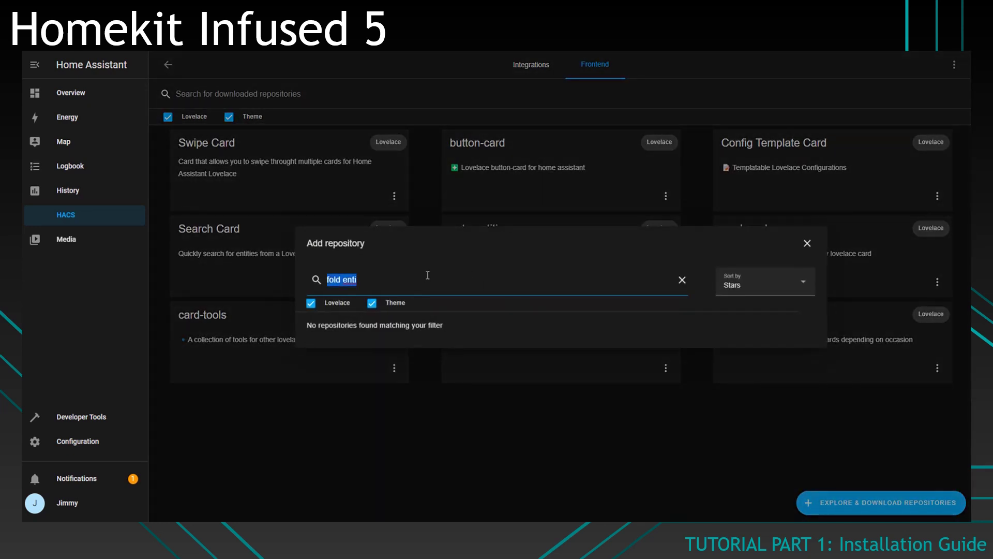
pyautogui.write('text')
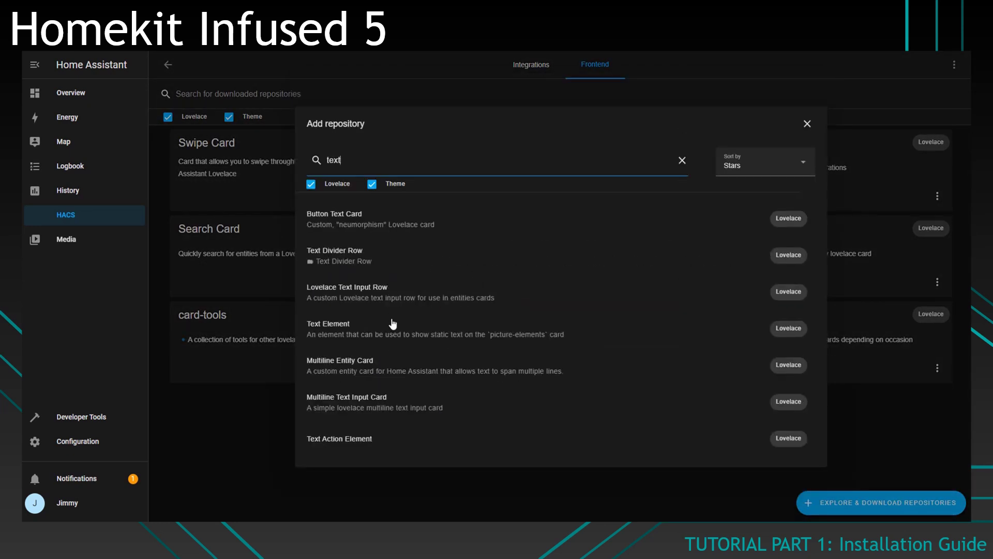
pyautogui.write(' inpu')
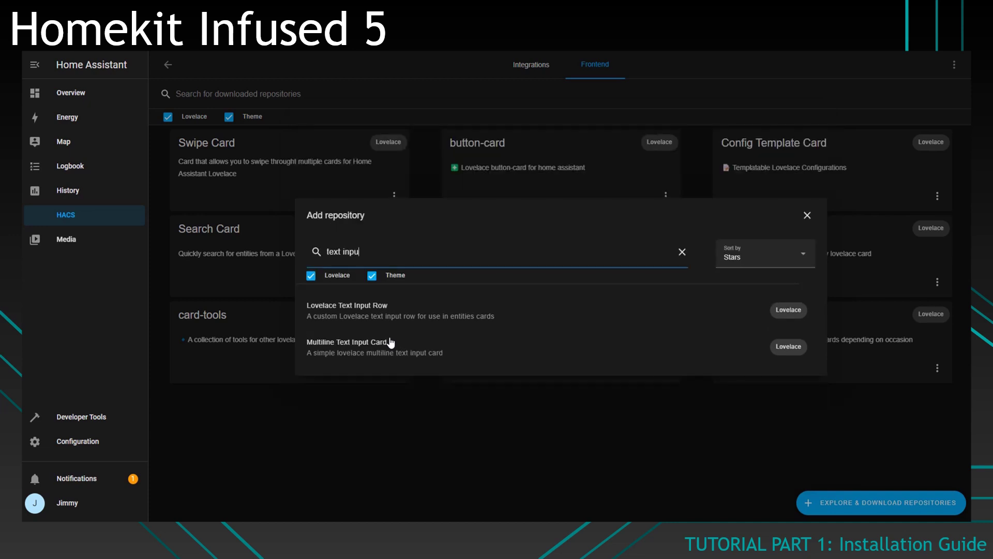
pyautogui.click(432, 317)
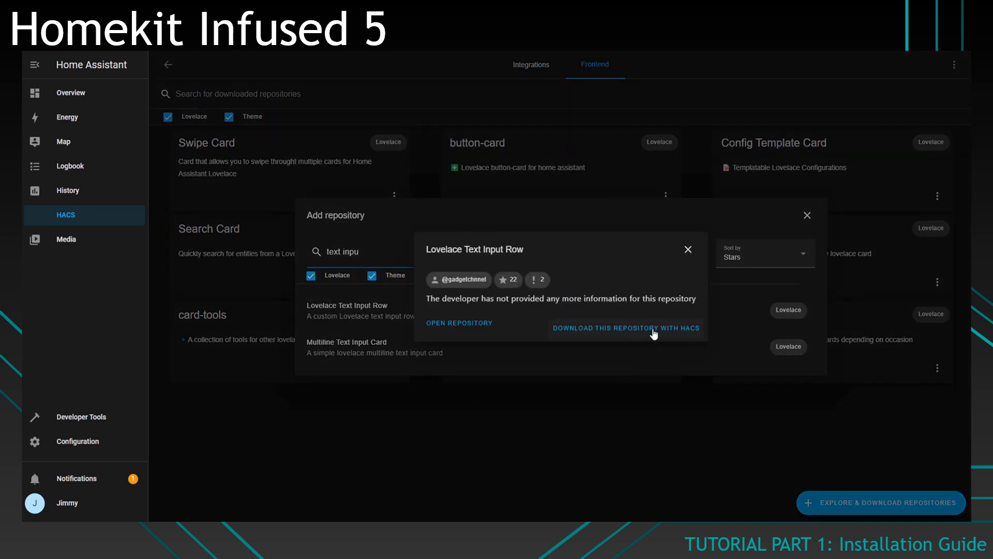
pyautogui.click(651, 328)
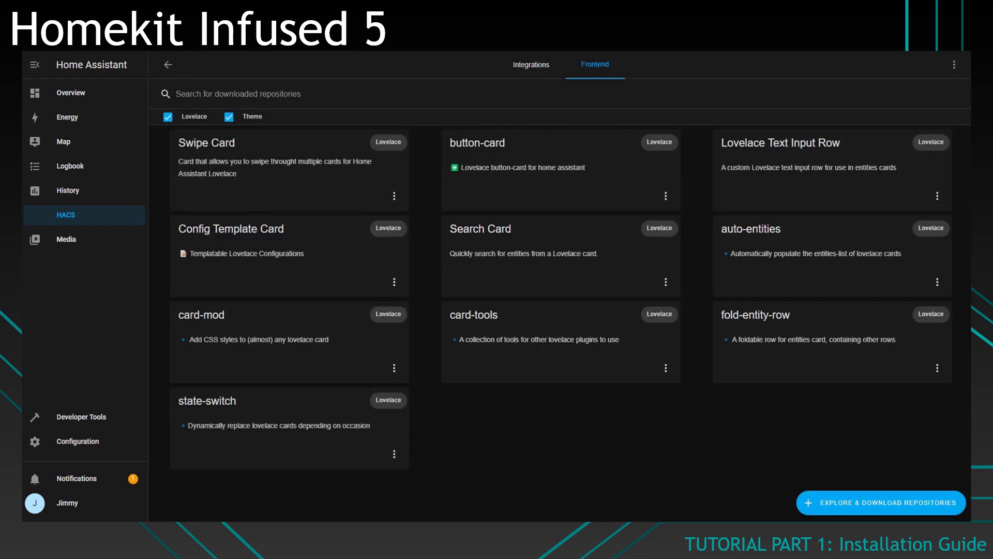
# Step: Search 'layou' and download layout-card
pyautogui.click(881, 503)
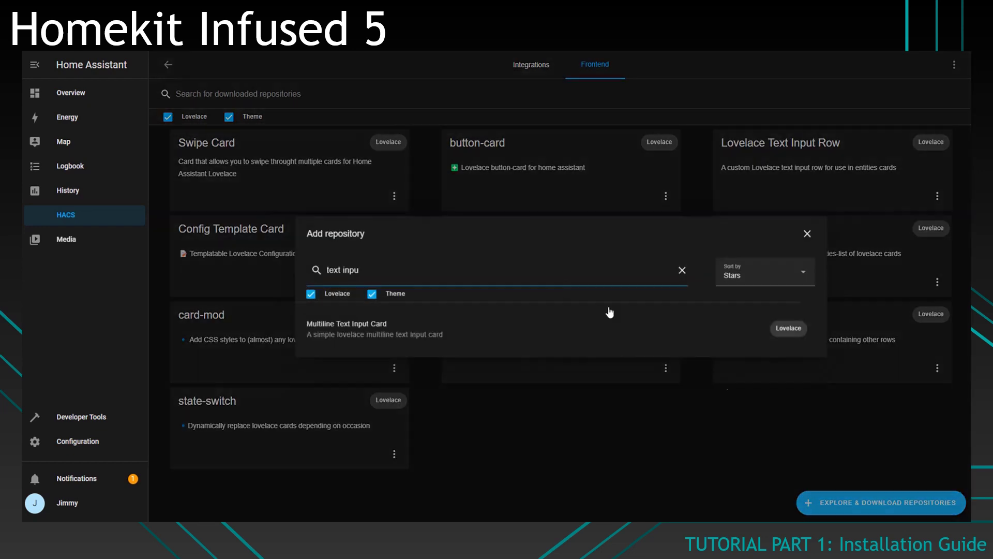
pyautogui.tripleClick(422, 275)
pyautogui.write('layout')
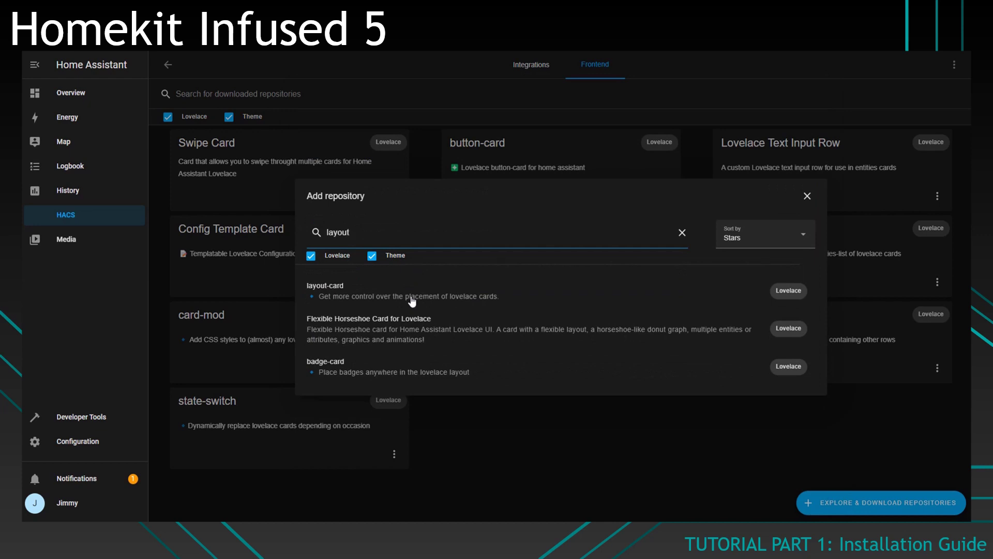
pyautogui.click(424, 293)
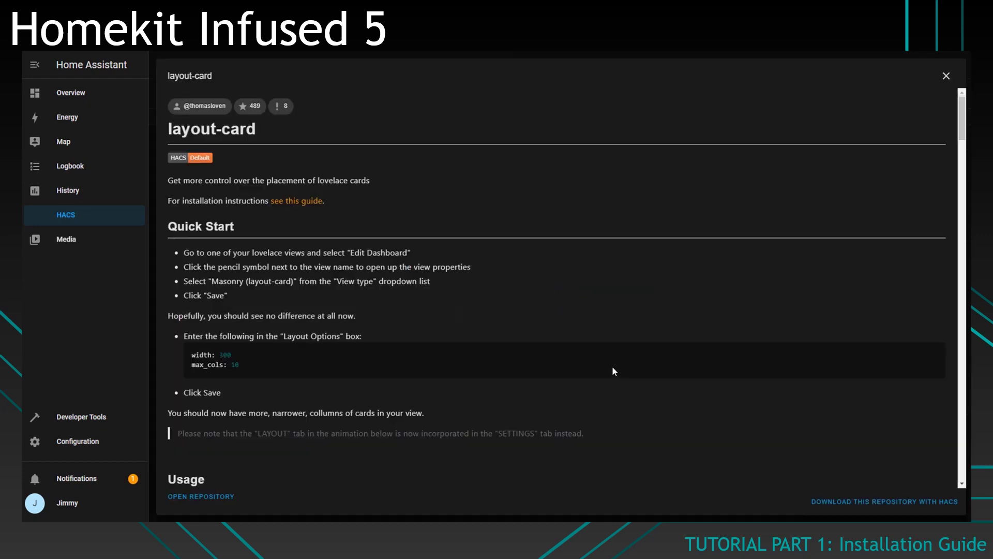
pyautogui.click(884, 501)
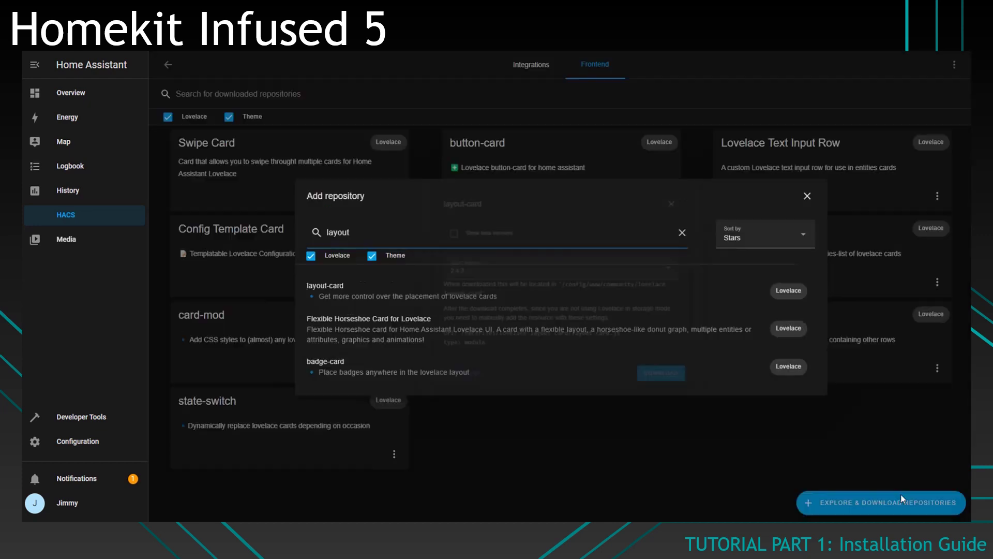
pyautogui.click(683, 392)
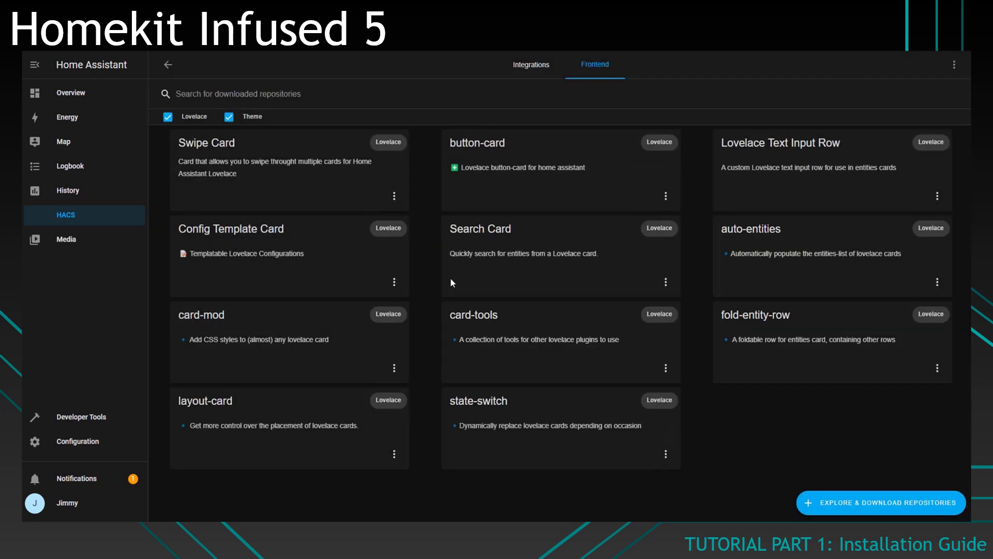
# Step: In the HACS Integrations section, search 'brows' and download browser_mod
pyautogui.click(545, 72)
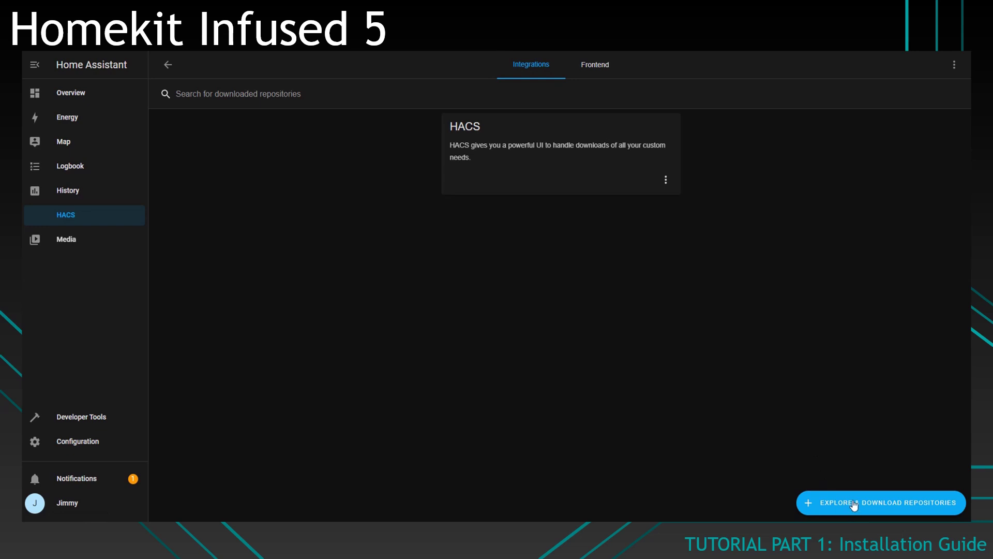
pyautogui.click(852, 507)
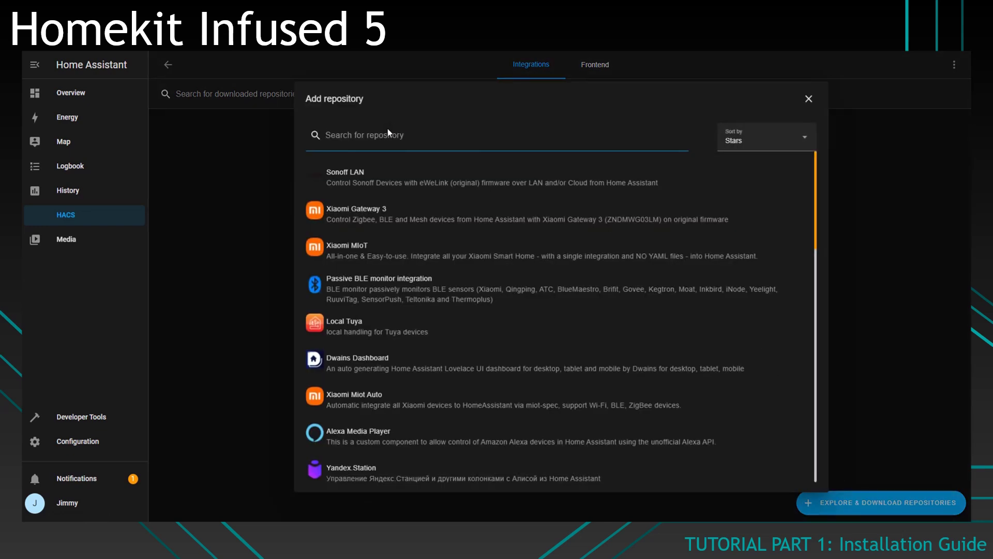
pyautogui.write('b')
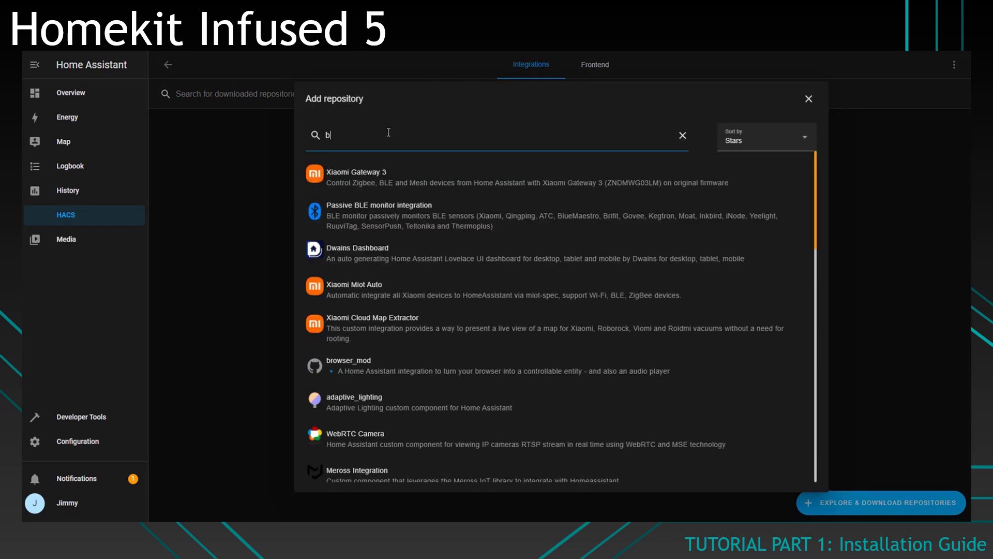
pyautogui.write('rows')
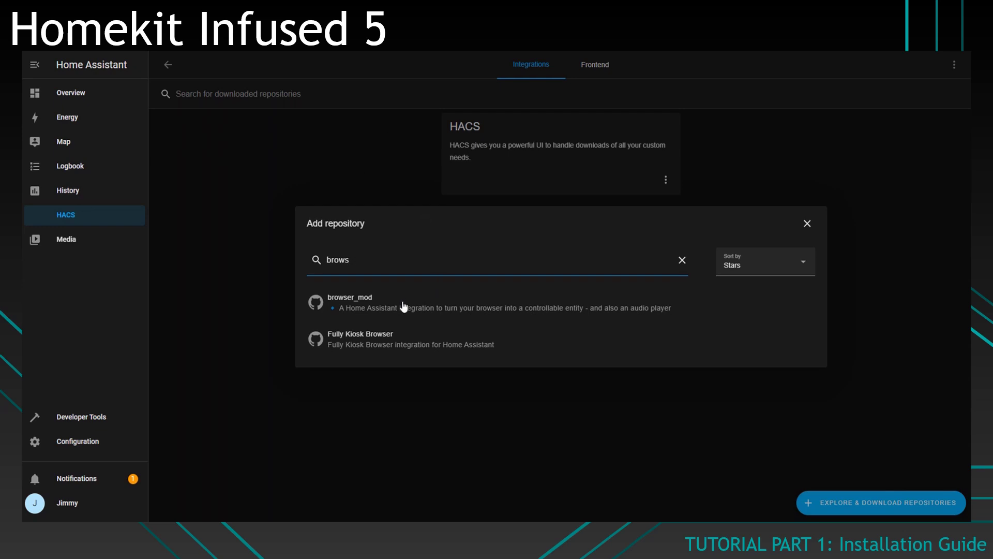
pyautogui.click(404, 307)
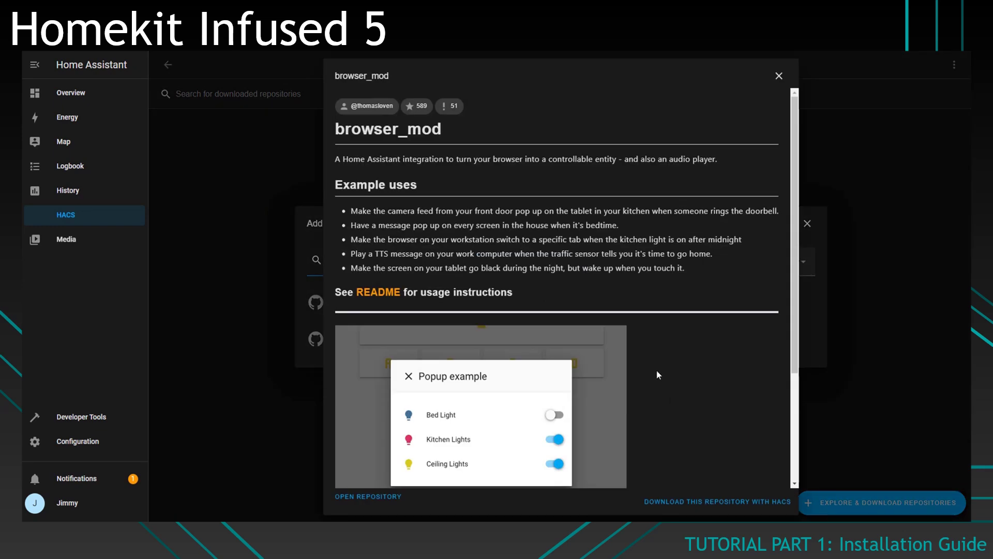
pyautogui.click(747, 500)
pyautogui.click(690, 373)
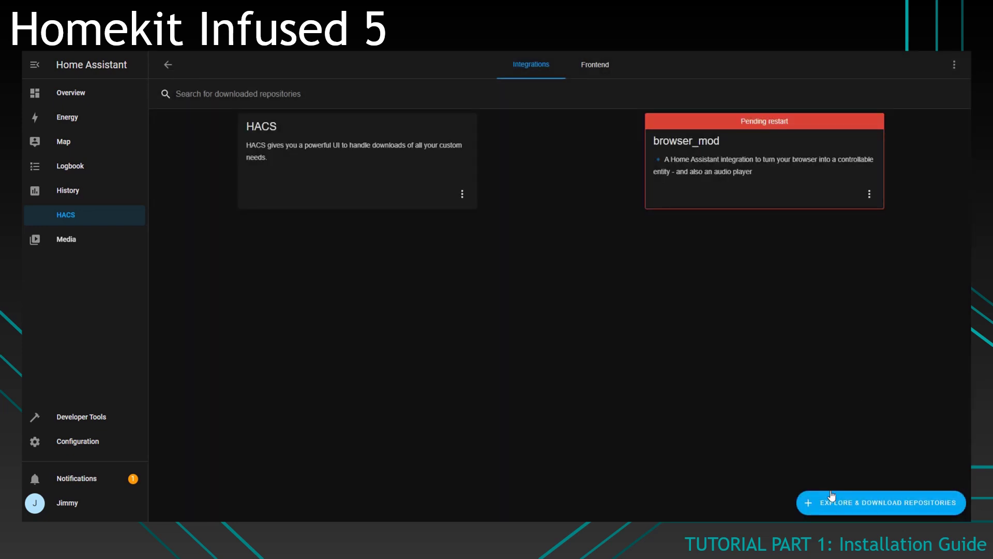
pyautogui.click(832, 495)
# Step: Search 'lovelace_gen' and download lovelace_gen 0.1.1
pyautogui.doubleClick(374, 279)
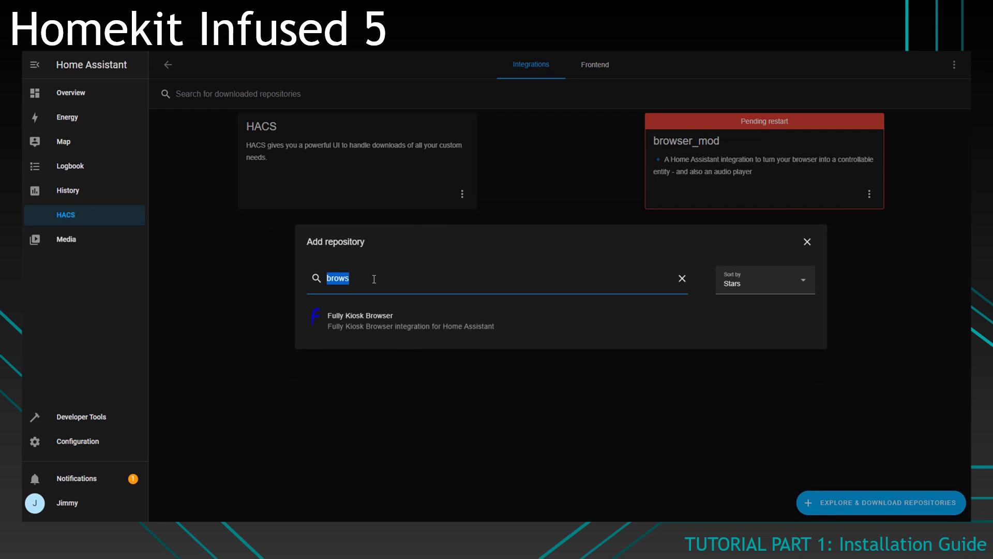
pyautogui.write('lovelace_gen')
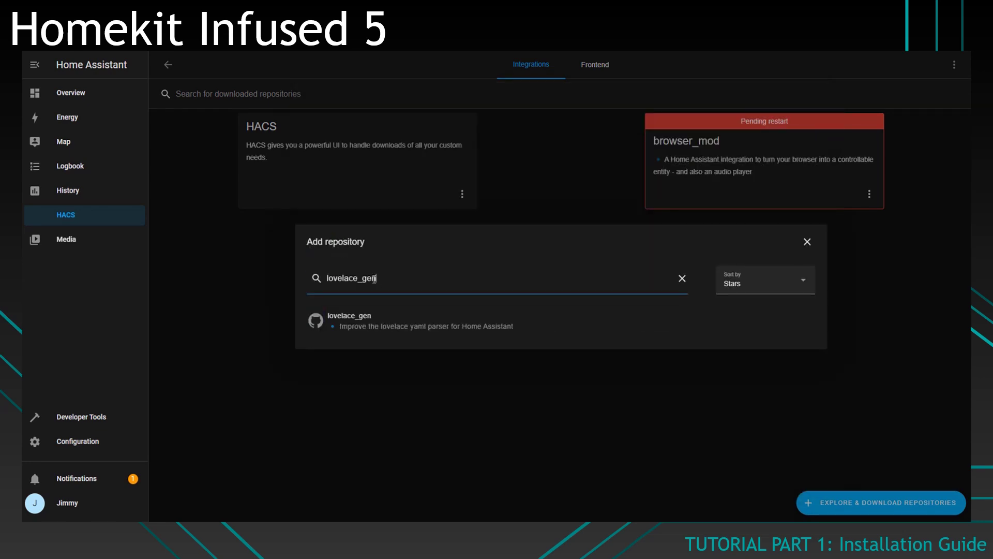
pyautogui.click(372, 317)
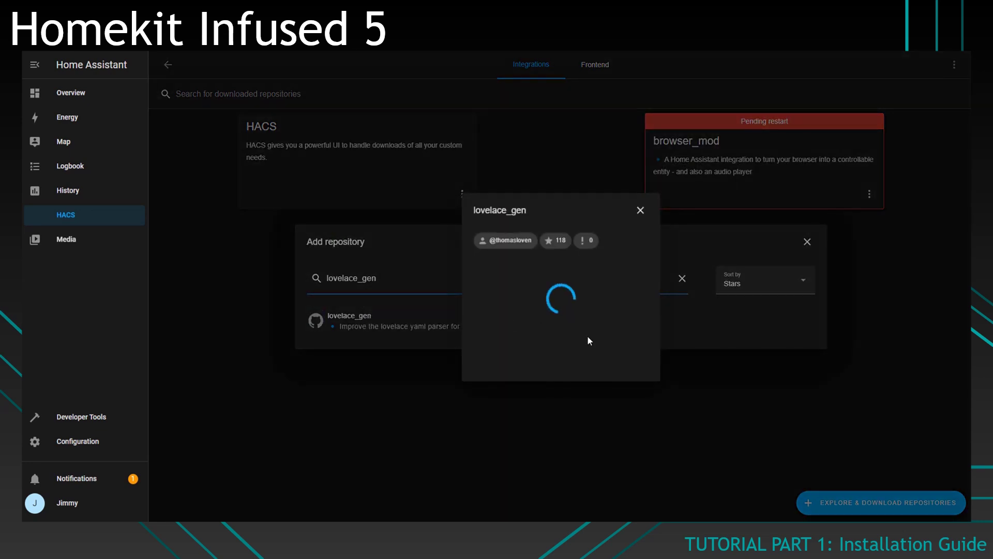
pyautogui.click(649, 370)
pyautogui.click(675, 374)
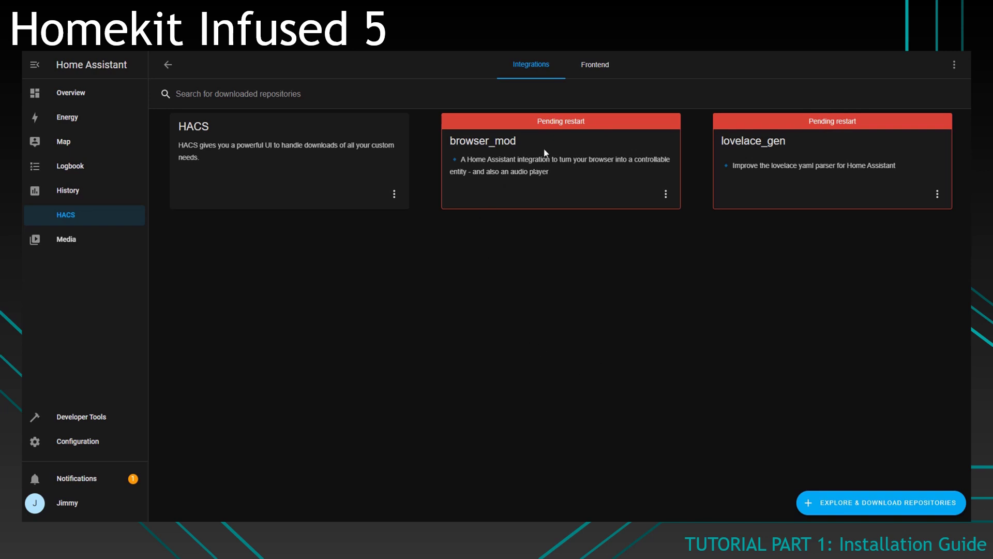
# Step: Check that the dashboard Resources list under Configuration > Dashboards still shows no resources
pyautogui.click(91, 442)
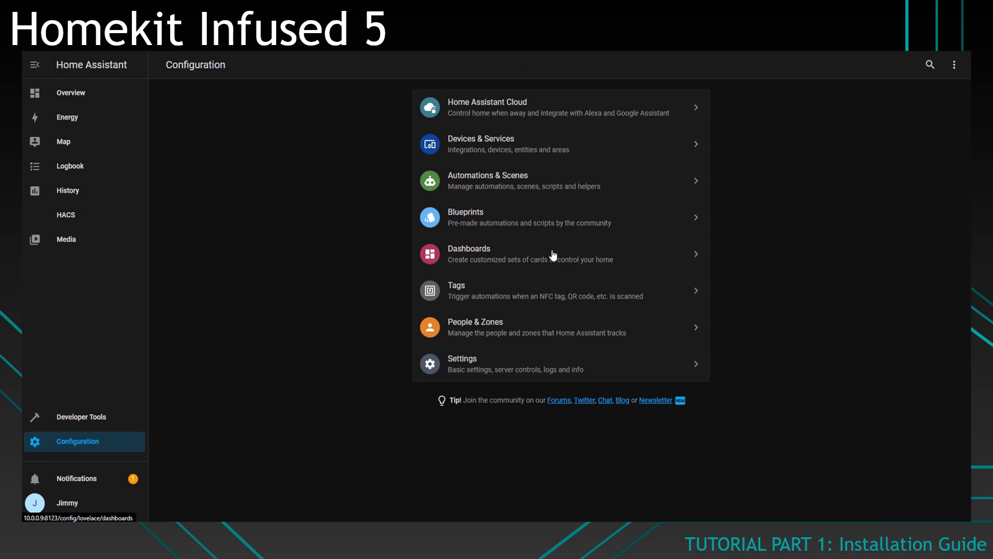
pyautogui.click(552, 256)
pyautogui.click(609, 77)
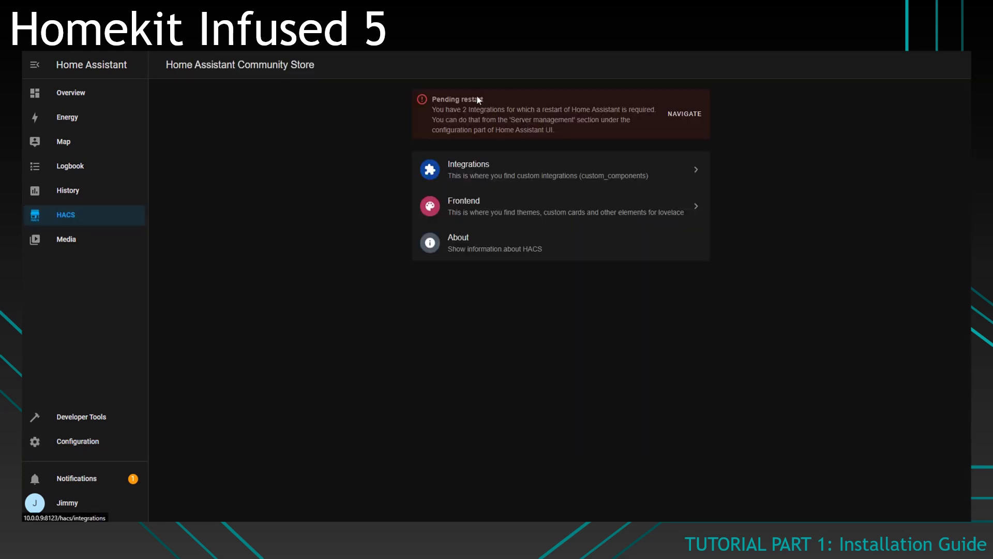
# Step: Copy Swipe Card's url and type lines from its Redownload dialog in HACS Frontend
pyautogui.click(507, 209)
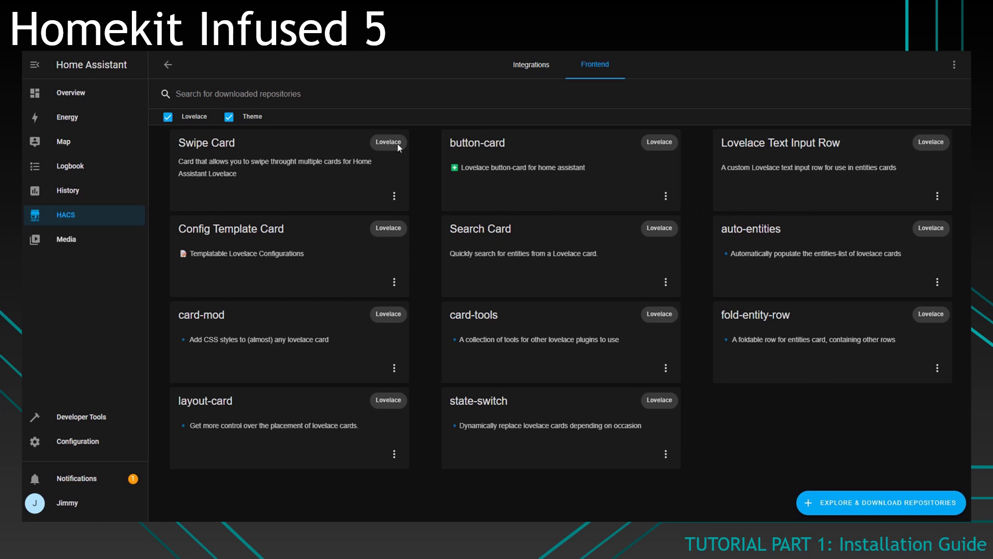
pyautogui.click(395, 195)
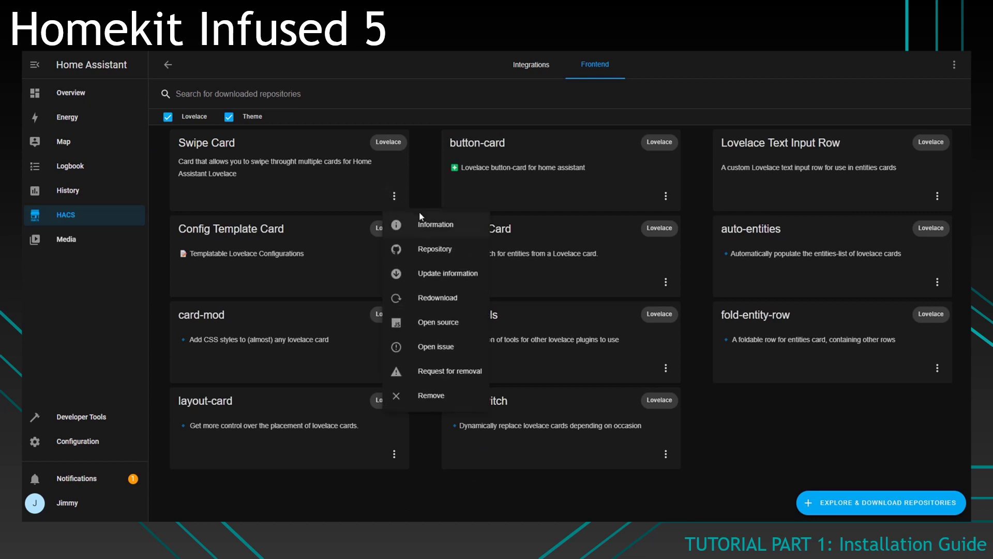
pyautogui.click(429, 302)
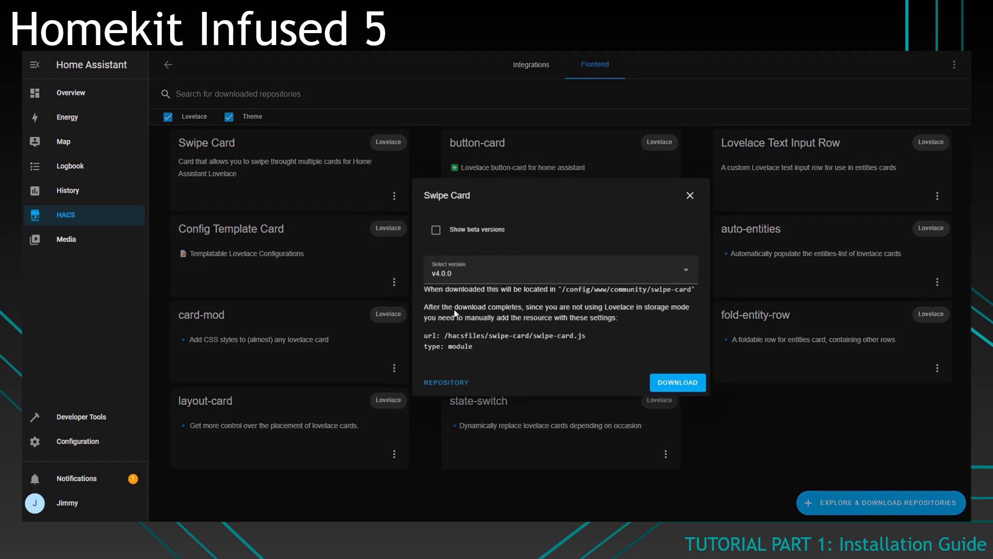
pyautogui.tripleClick(446, 335)
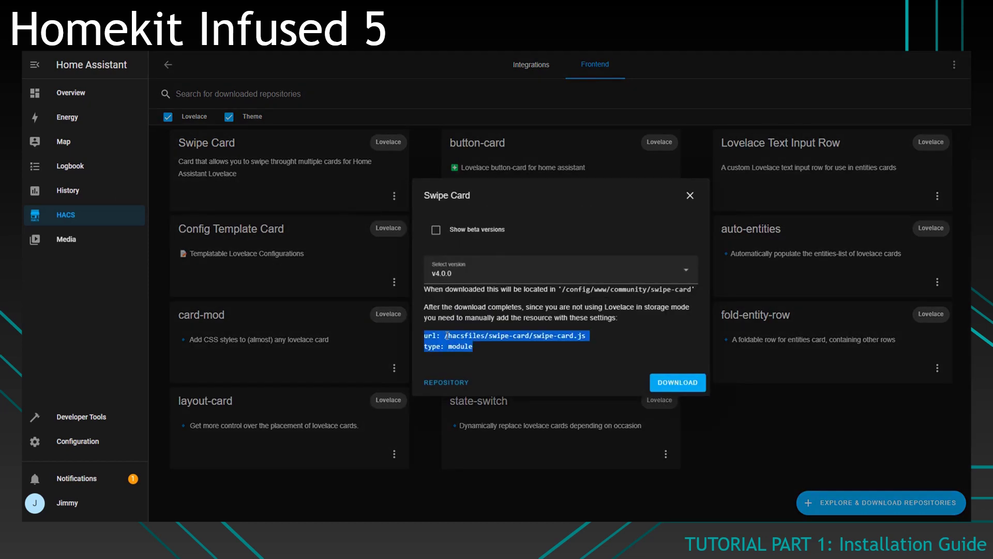
pyautogui.moveTo(445, 336); pyautogui.dragTo(464, 333)
pyautogui.tripleClick(464, 333)
pyautogui.rightClick(464, 333)
pyautogui.click(497, 345)
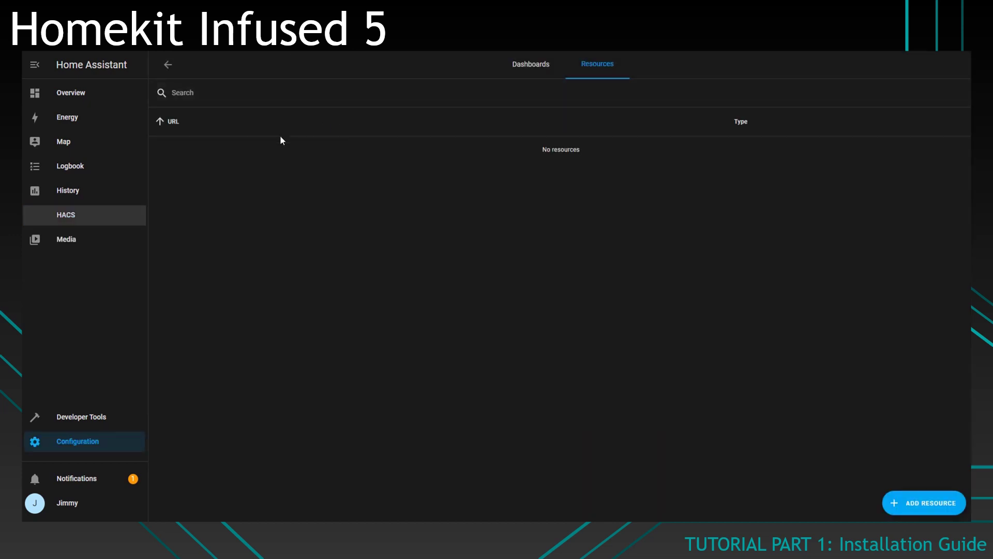
# Step: Add /hacsfiles/swipe-card/swipe-card.js as a JavaScript Module resource and close the Swipe Card details
pyautogui.click(919, 498)
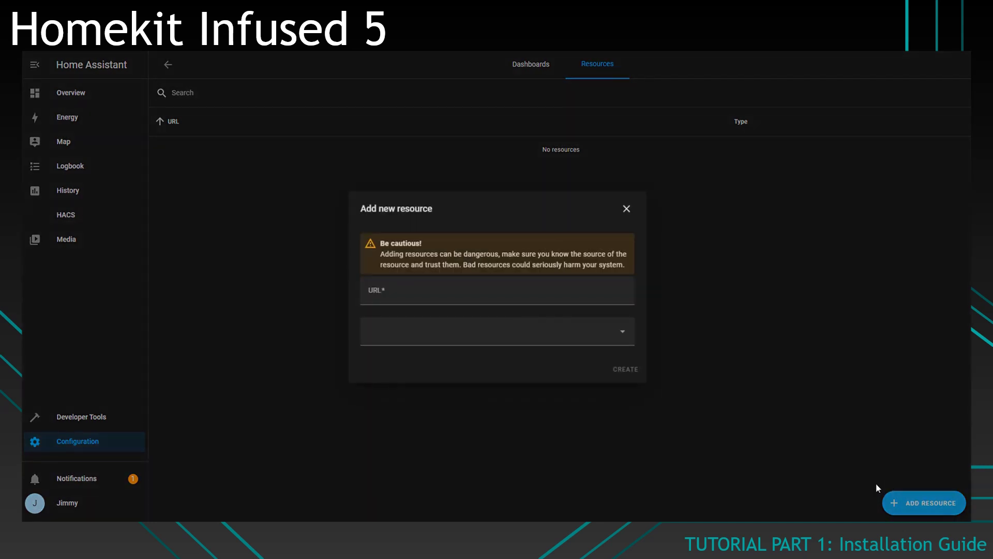
pyautogui.click(416, 303)
pyautogui.hotkey('ctrl', 'v')
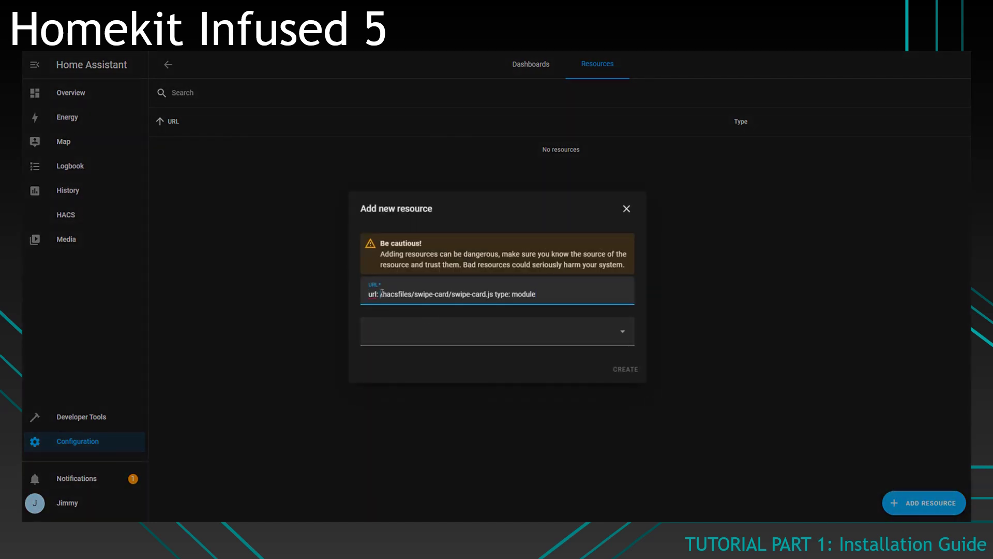
pyautogui.press('BackSpace')
pyautogui.press('BackSpace')
pyautogui.press('BackSpace')
pyautogui.press('BackSpace')
pyautogui.press('BackSpace')
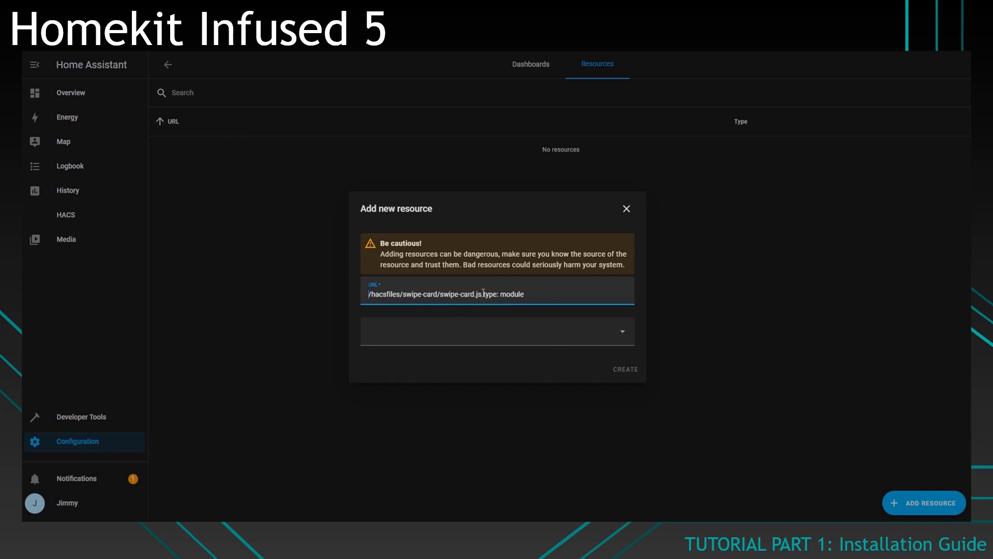
pyautogui.moveTo(482, 294); pyautogui.dragTo(524, 294)
pyautogui.press('BackSpace')
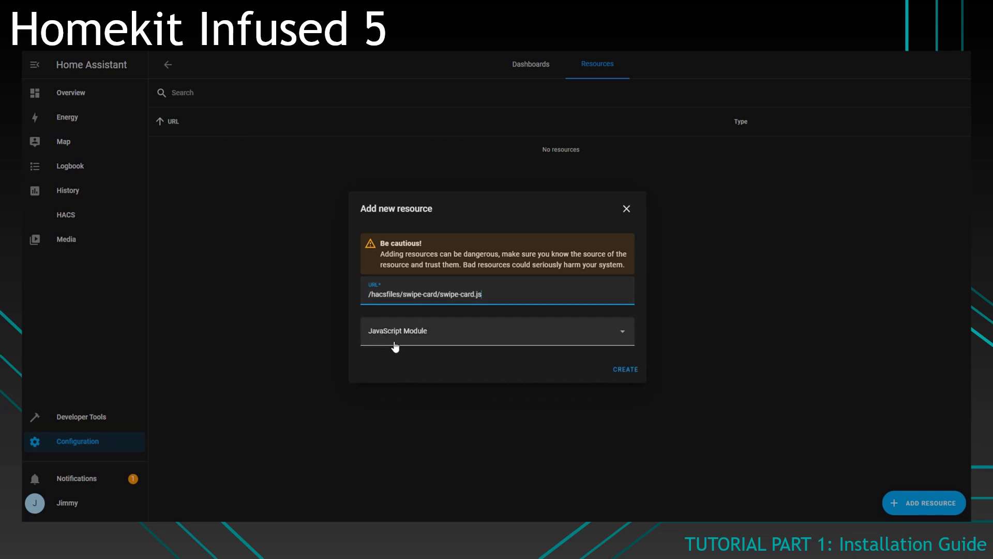
pyautogui.click(627, 370)
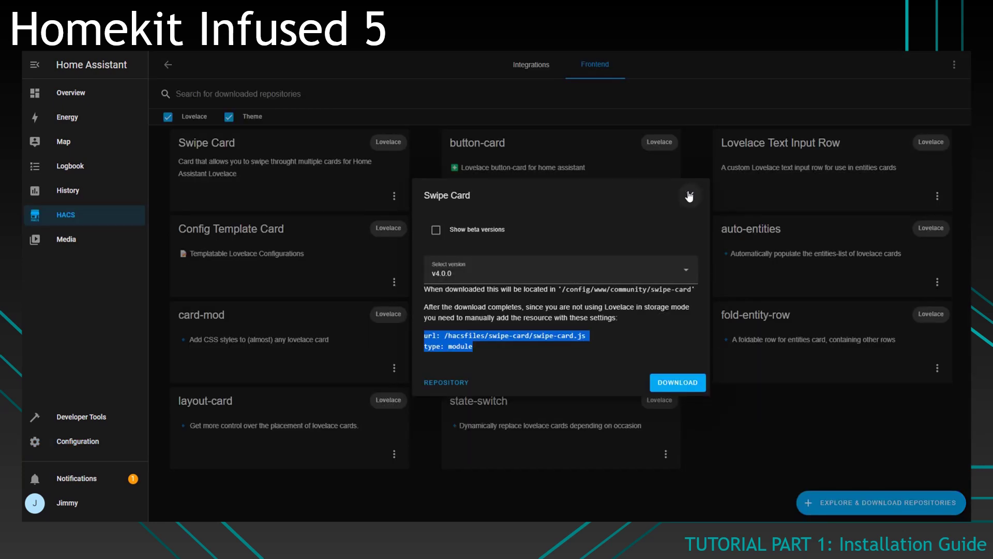
pyautogui.click(690, 196)
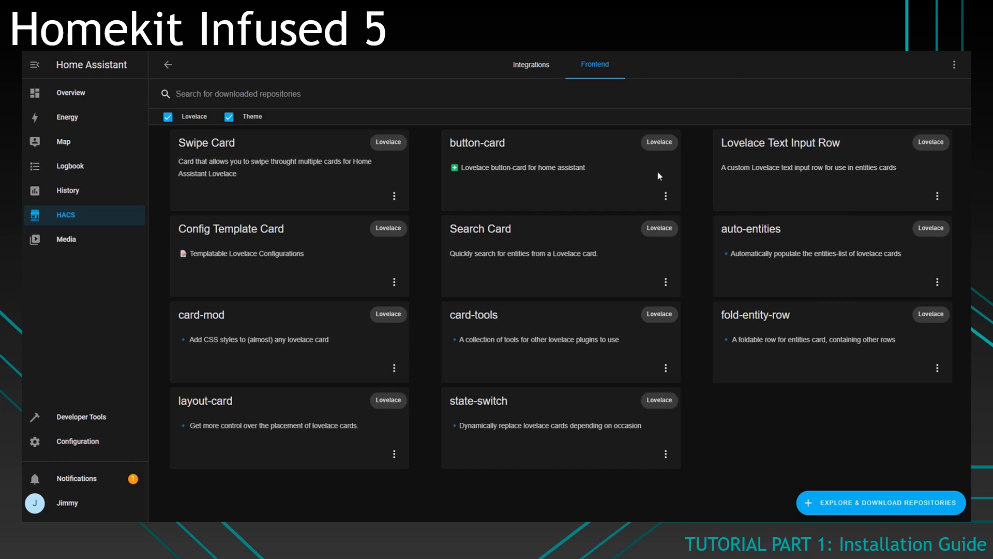
# Step: Open button-card's options to add its resource path as the next JavaScript Module
pyautogui.click(666, 196)
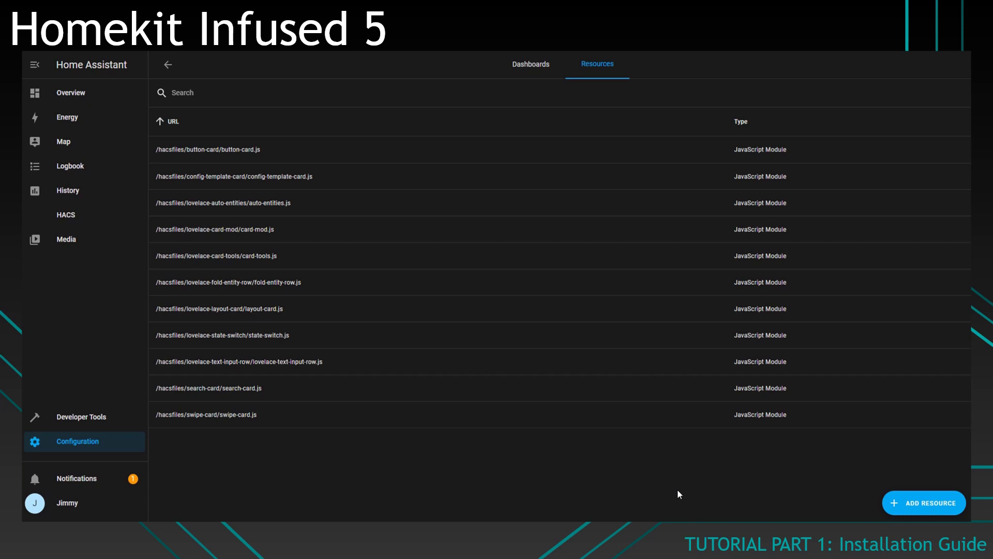
# Step: Restart Home Assistant from Server Controls and confirm the restart
pyautogui.click(64, 452)
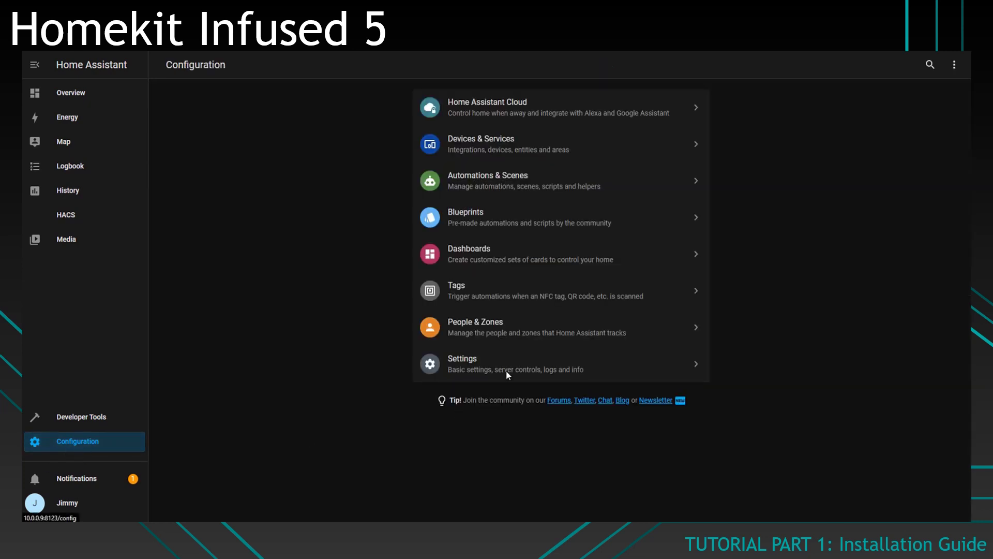
pyautogui.click(507, 373)
pyautogui.click(544, 347)
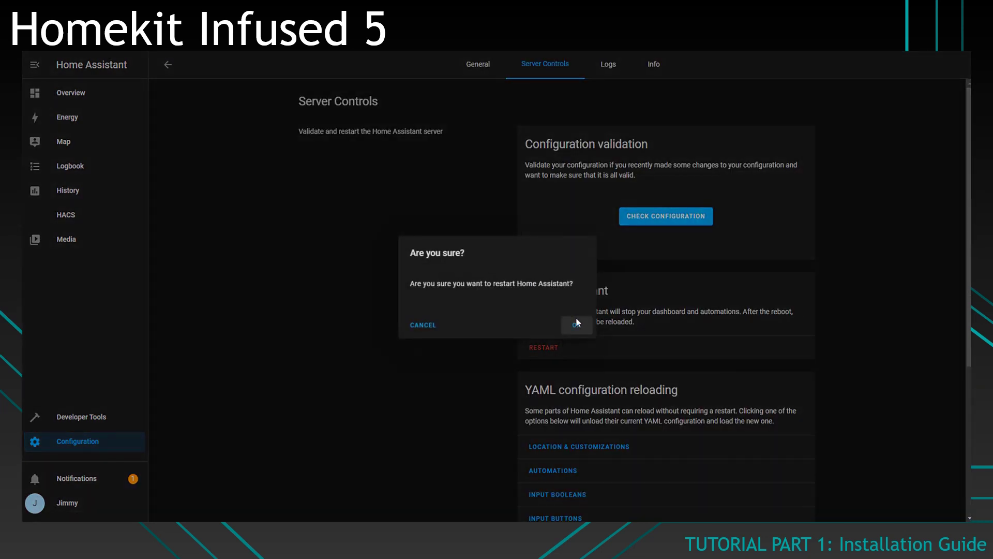
pyautogui.click(576, 323)
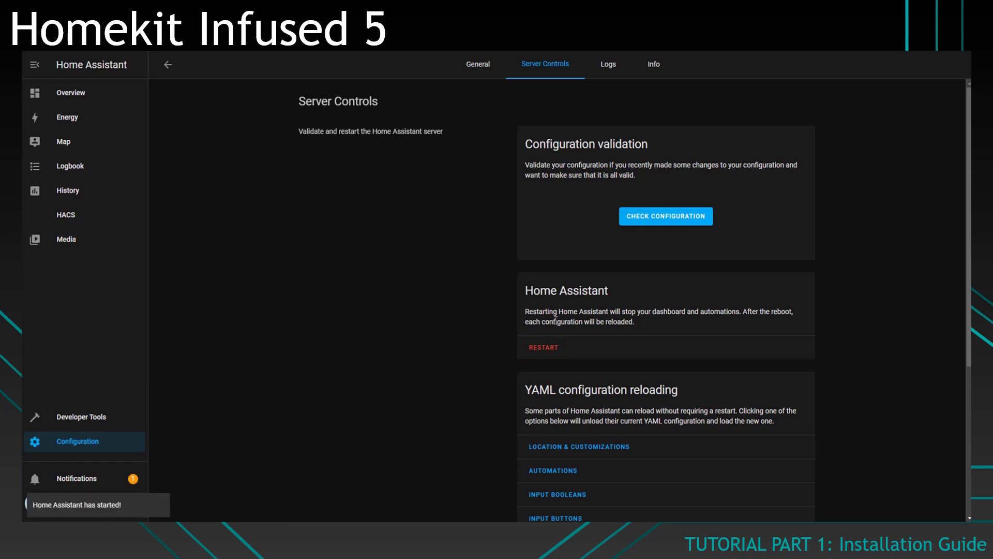
# Step: Dismiss the new-devices notification and go back to the Overview dashboard
pyautogui.click(133, 473)
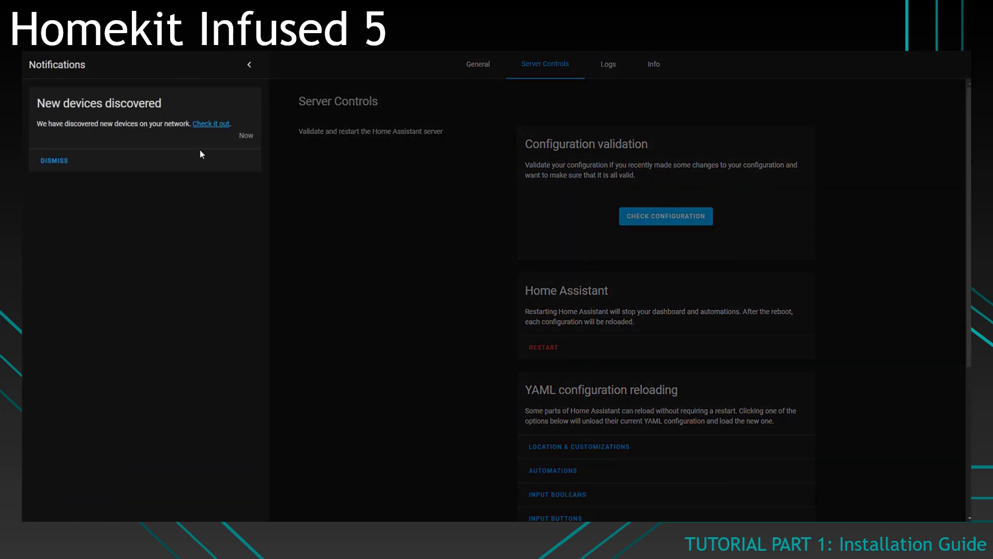
pyautogui.click(54, 160)
pyautogui.click(249, 65)
pyautogui.click(71, 93)
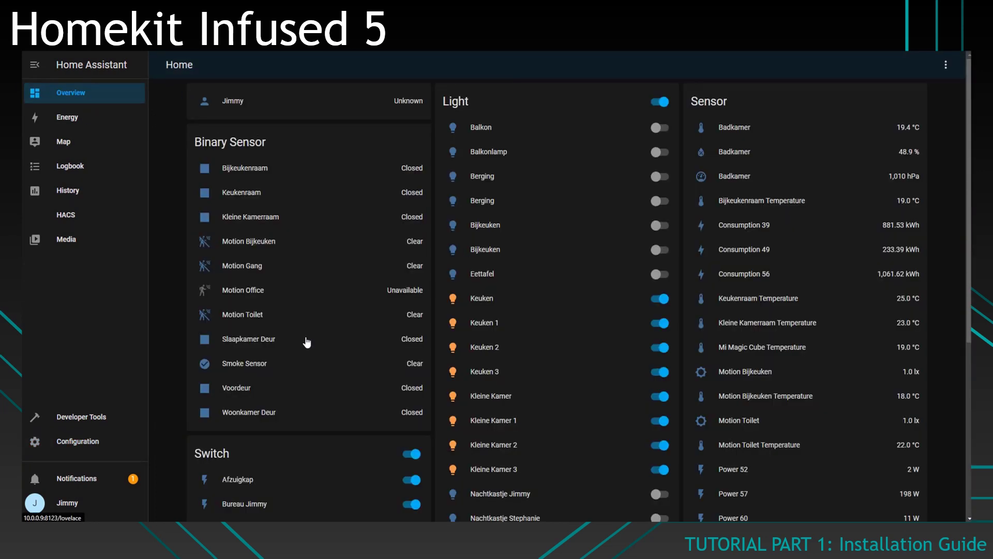
pyautogui.scroll(-5, 307, 341)
pyautogui.scroll(5, 454, 284)
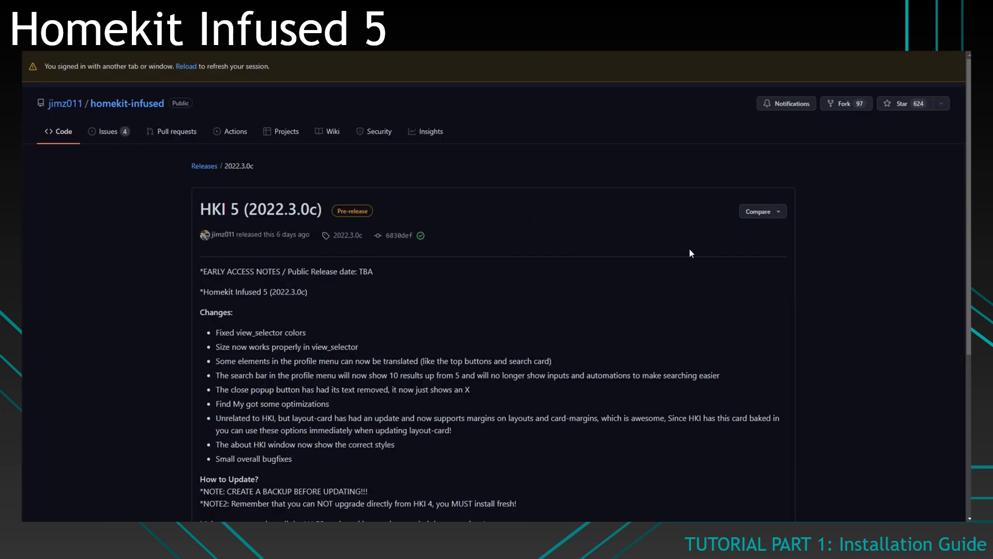
# Step: Download the 2022.3.0c Source code (zip), replace the existing copy, and open it
pyautogui.scroll(-3, 187, 172)
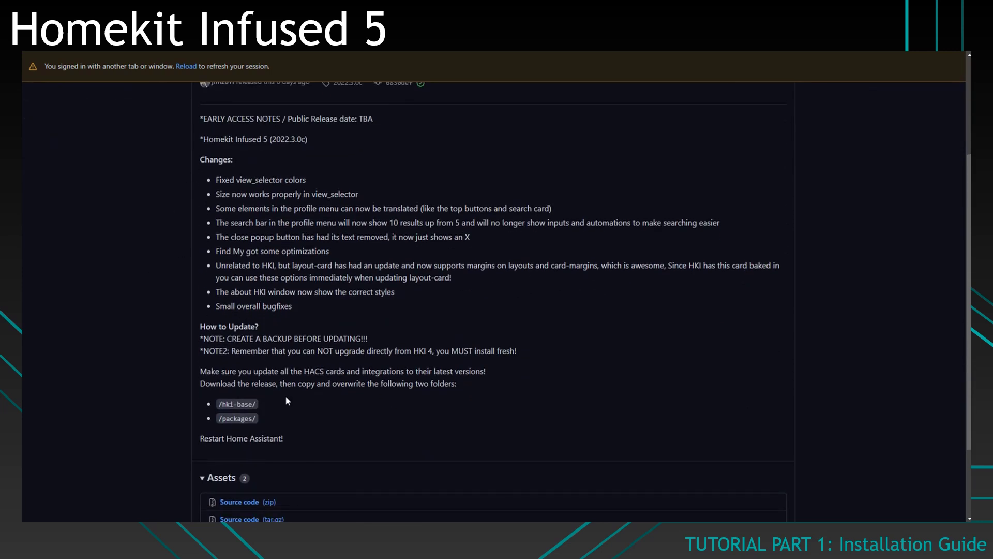
pyautogui.scroll(-2, 287, 401)
pyautogui.click(234, 401)
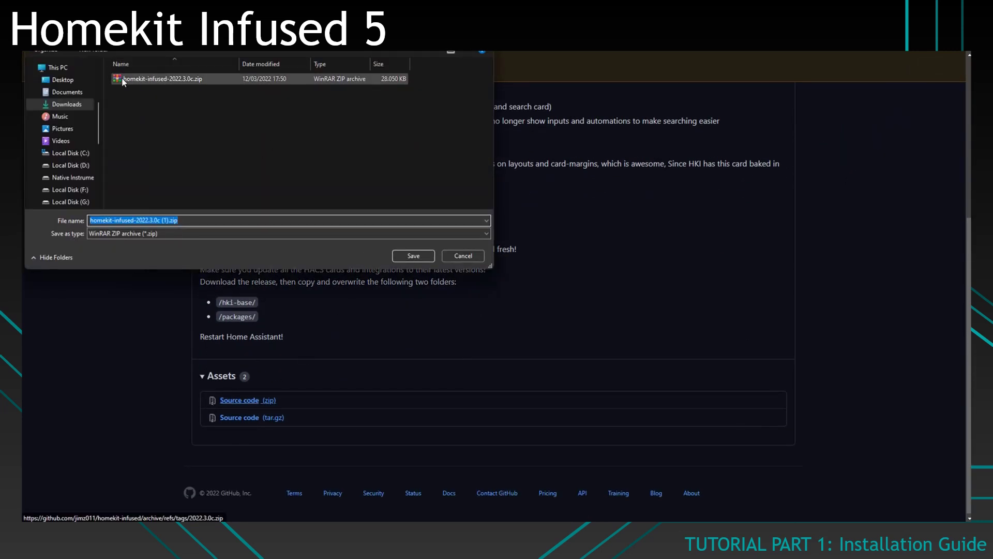
pyautogui.doubleClick(159, 80)
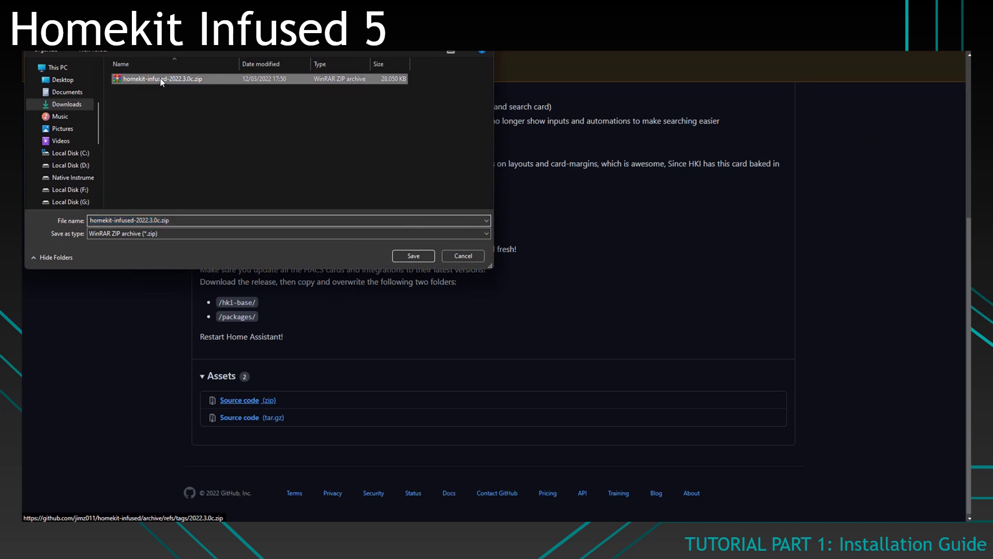
pyautogui.click(524, 265)
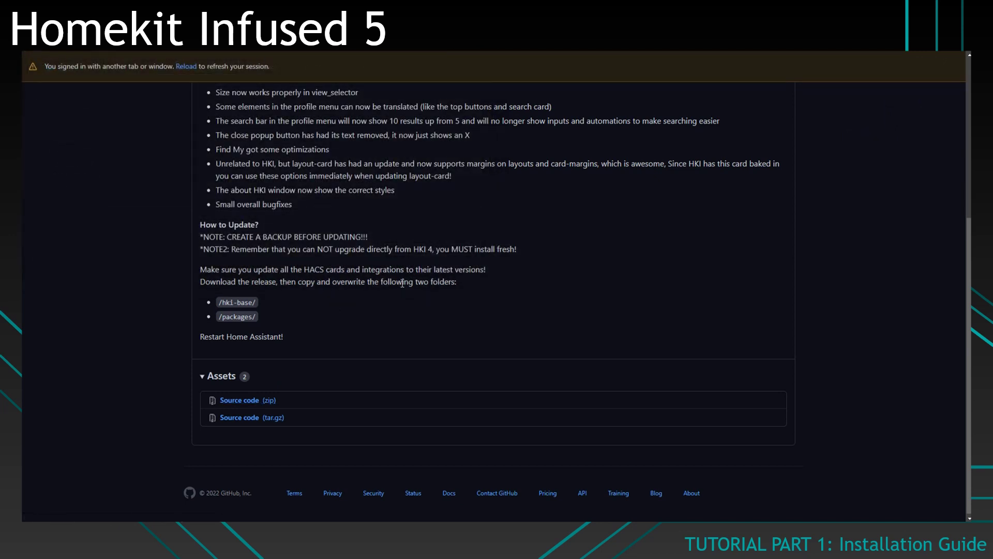
pyautogui.click(856, 465)
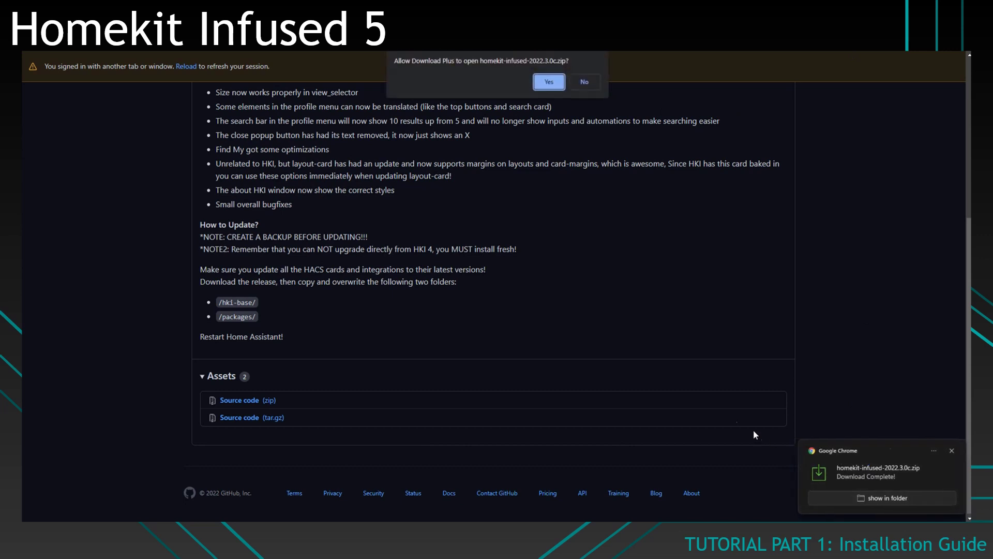
pyautogui.click(563, 86)
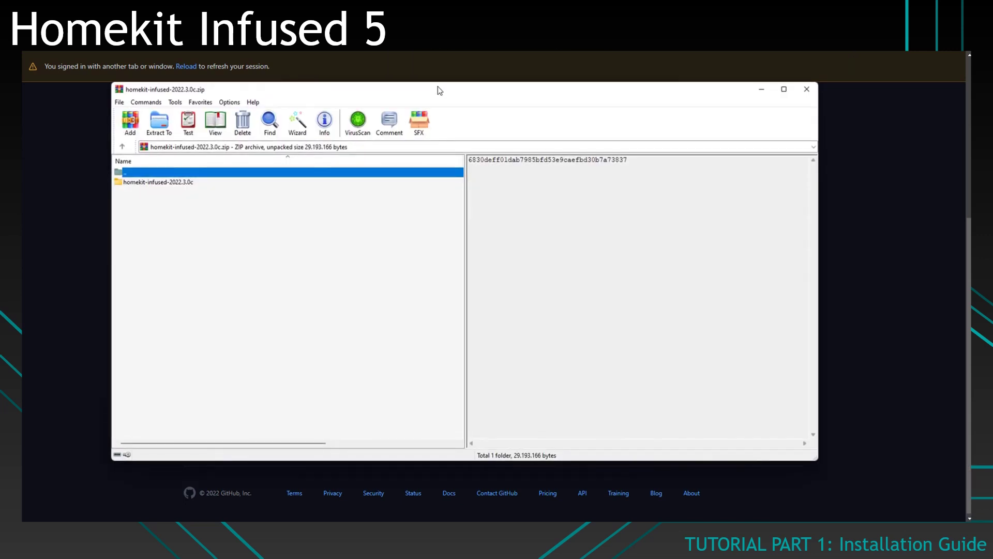
# Step: Open the homekit-infused-2022.3.0c folder in WinRAR and place it beside the Home-Assistant folder
pyautogui.moveTo(437, 88); pyautogui.dragTo(637, 90)
pyautogui.doubleClick(394, 185)
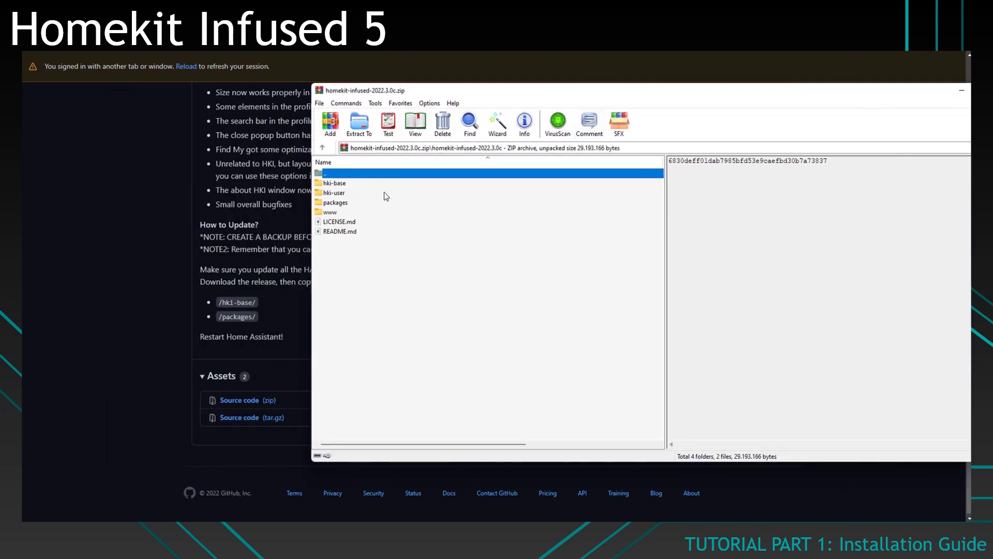
pyautogui.hotkey('alt', 'Tab')
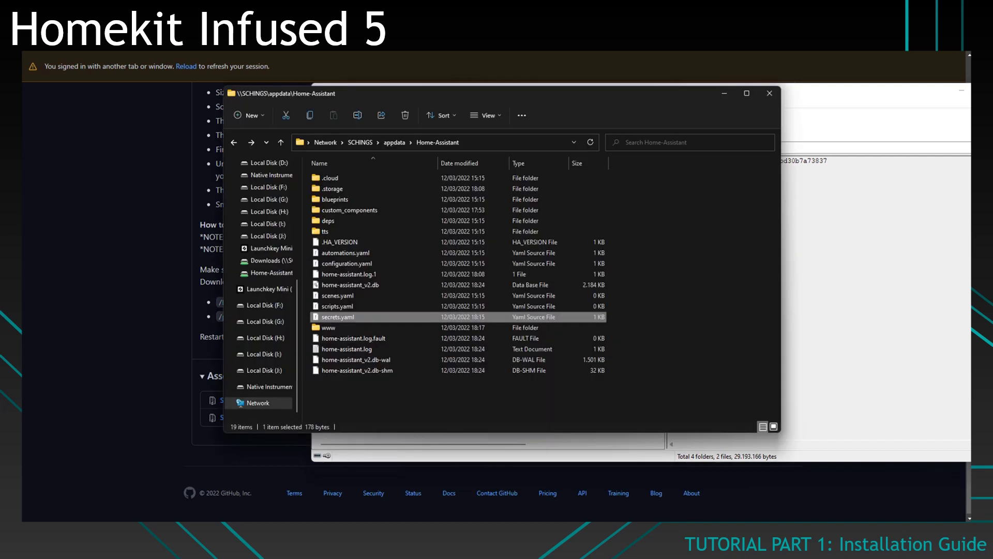
pyautogui.hotkey('alt', 'Tab')
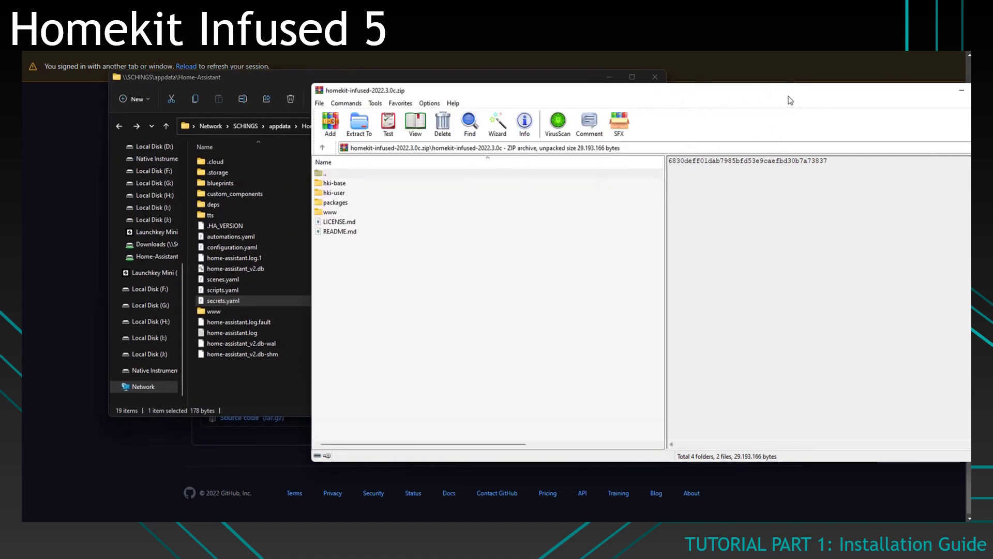
pyautogui.moveTo(393, 89); pyautogui.dragTo(609, 110)
# Step: Copy hki-base, hki-user and packages into the Home-Assistant folder, then close WinRAR
pyautogui.click(590, 205)
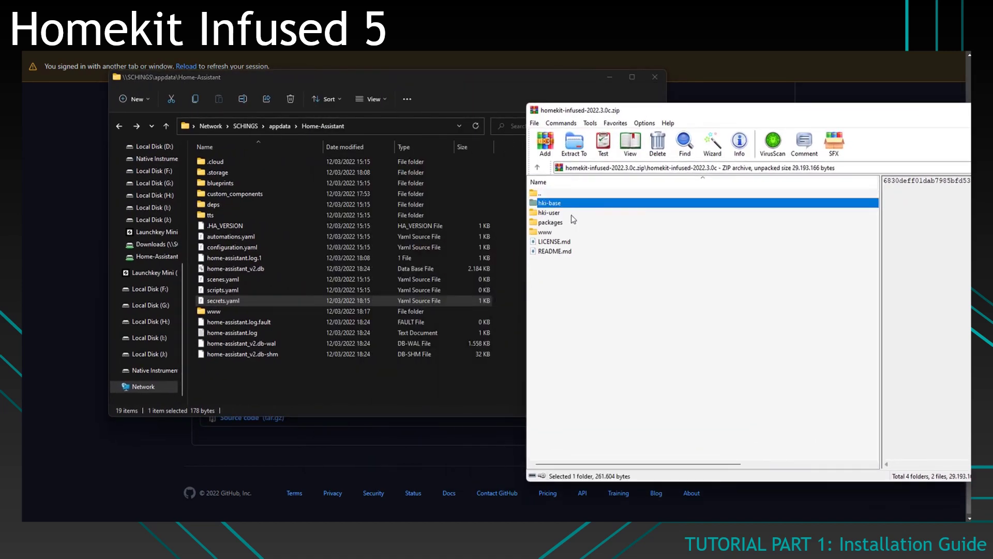
pyautogui.keyDown('shift'); pyautogui.click(555, 221); pyautogui.keyUp('shift')
pyautogui.moveTo(580, 220); pyautogui.dragTo(272, 385)
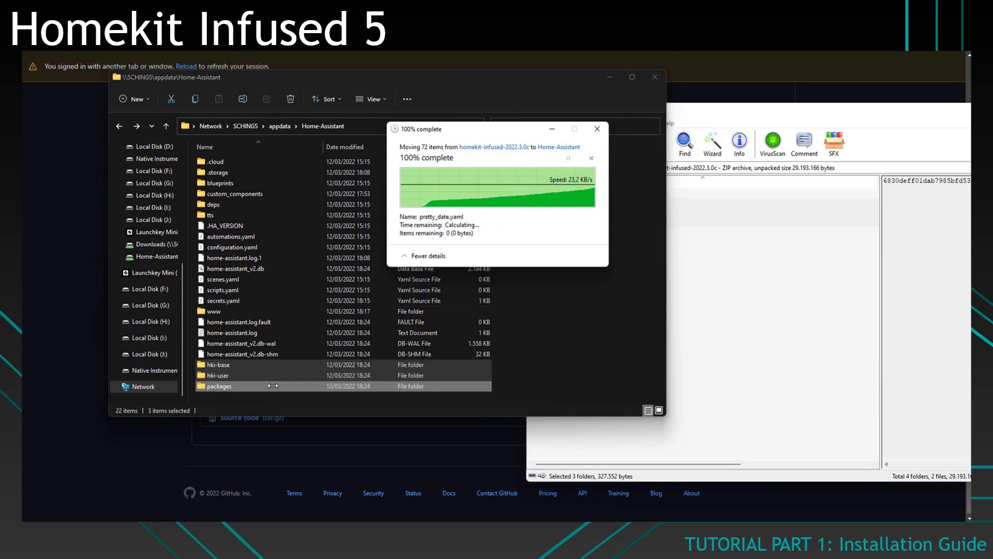
pyautogui.click(756, 358)
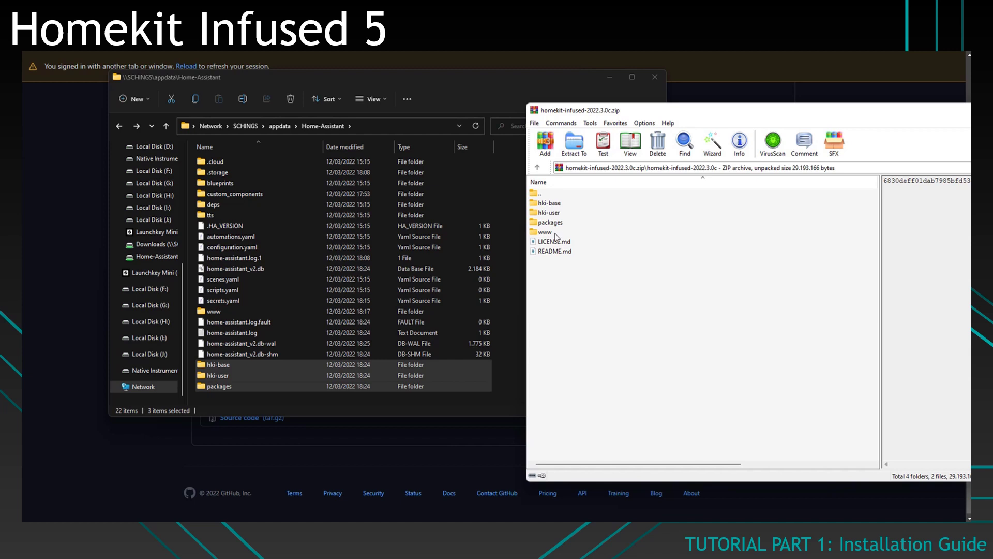
pyautogui.moveTo(554, 233); pyautogui.dragTo(515, 238)
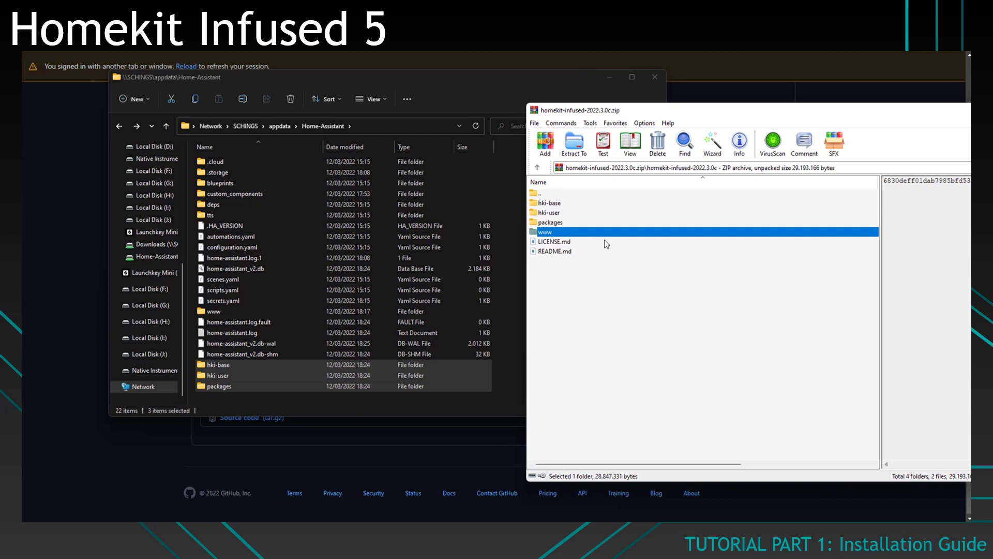
pyautogui.moveTo(708, 115); pyautogui.dragTo(268, 82)
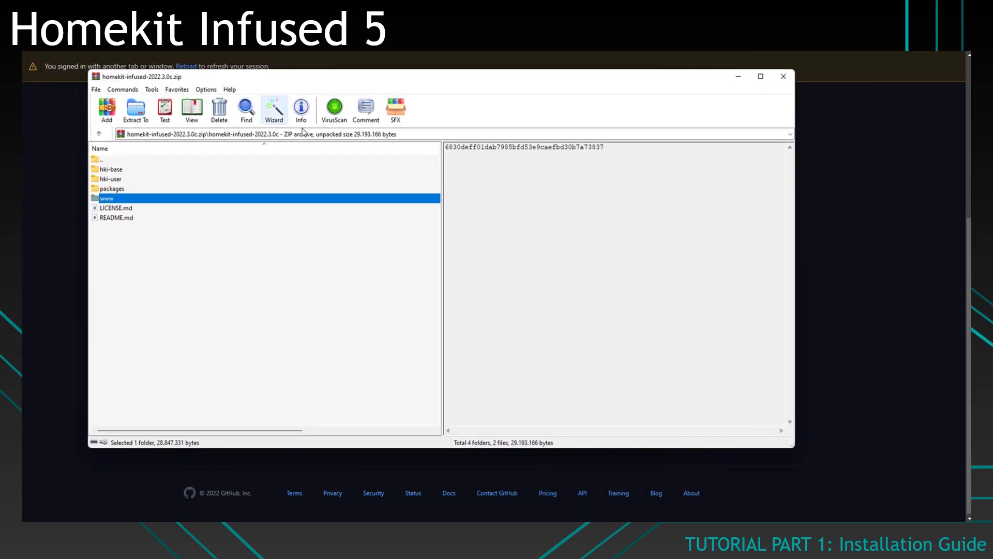
pyautogui.click(792, 80)
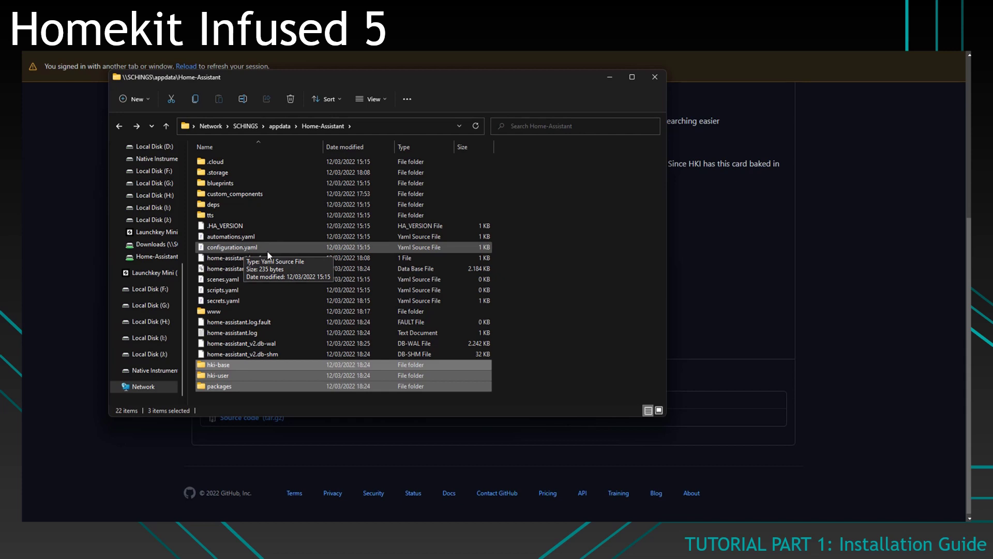
# Step: Open configuration.yaml from the Home-Assistant folder in Visual Studio Code
pyautogui.click(238, 247)
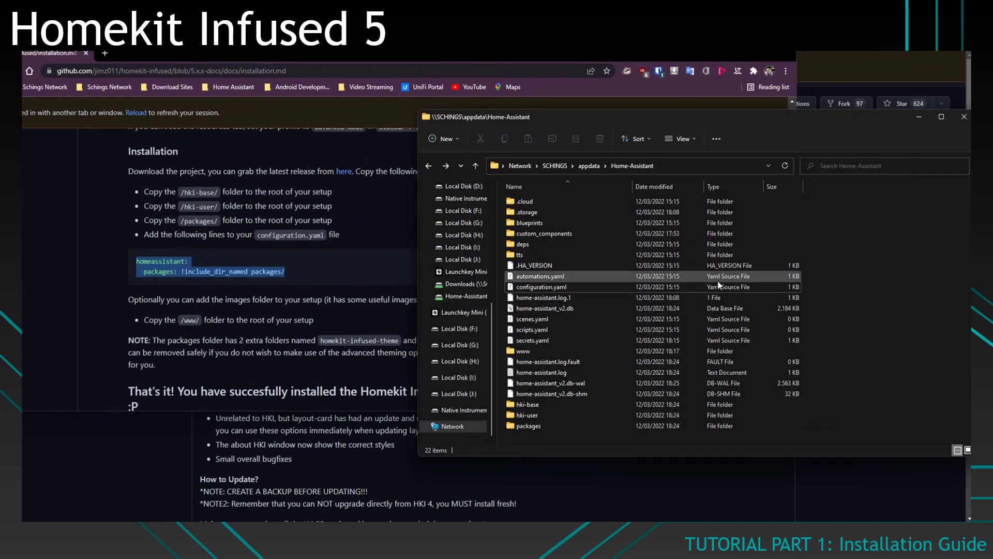
pyautogui.click(559, 285)
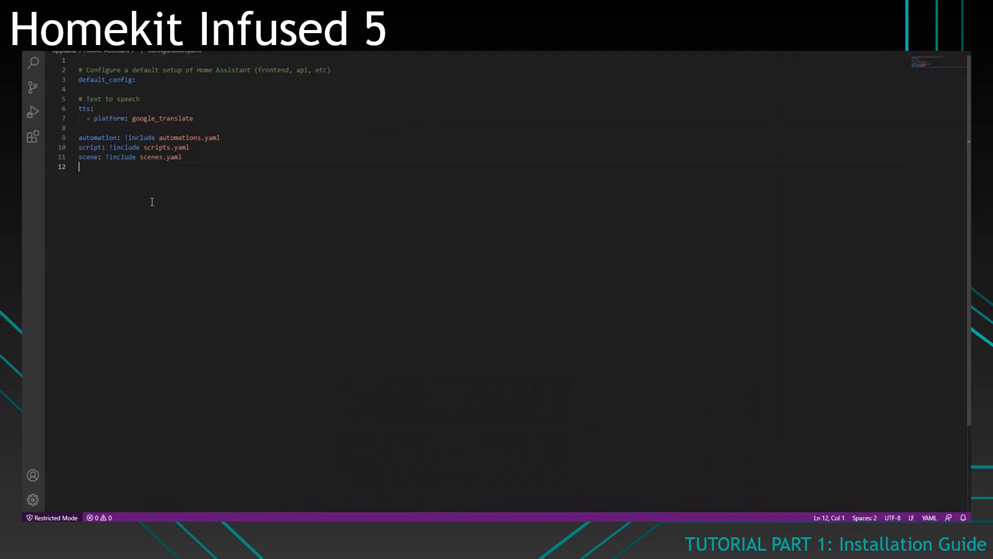
# Step: Paste the homeassistant: packages: !include_dir_named packages/ lines on a new line at the file end
pyautogui.press('Return')
pyautogui.write('homeassistant:   packages: !include_dir_named packages/')
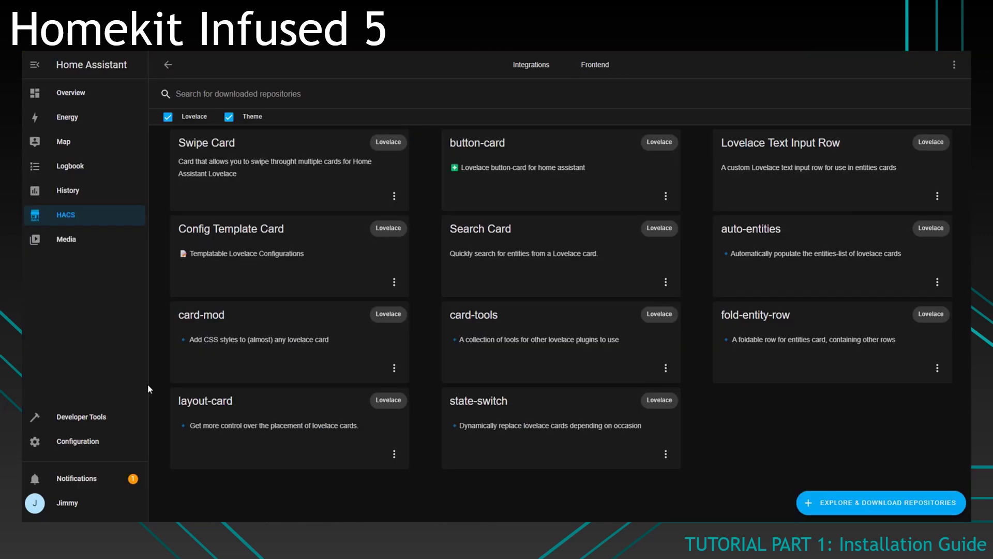
# Step: Check the configuration is valid, restart Home Assistant, and open the Homekit Infused dashboard
pyautogui.click(108, 449)
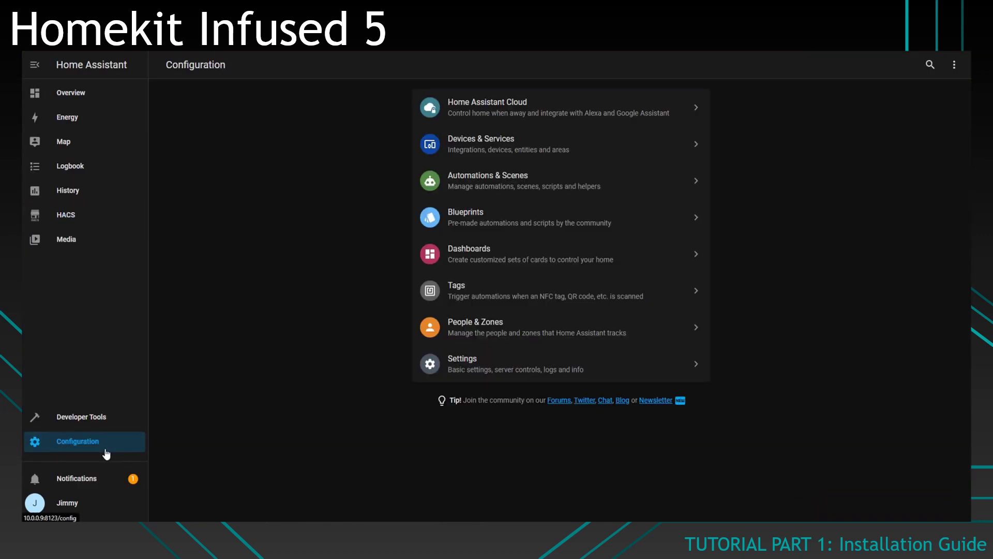
pyautogui.click(468, 374)
pyautogui.click(651, 223)
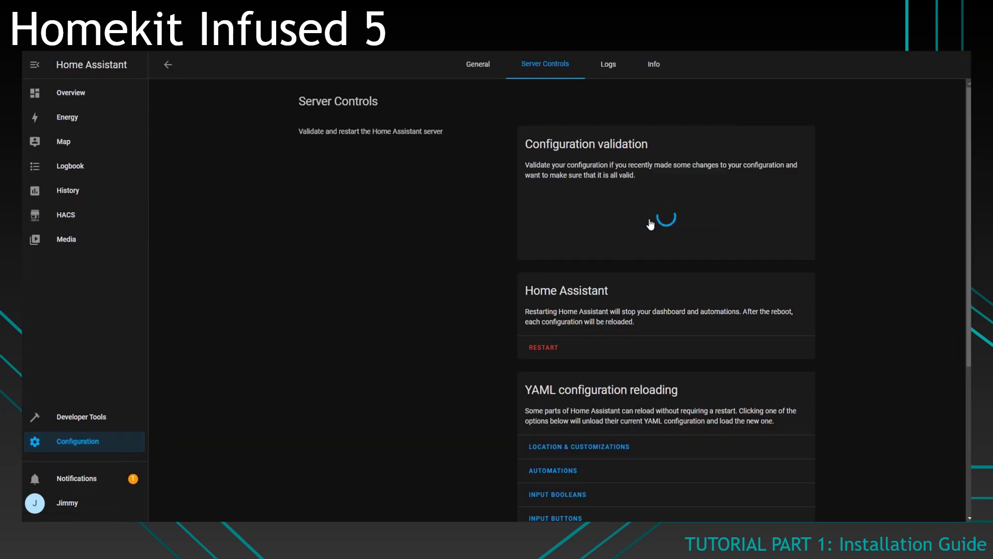
pyautogui.click(543, 347)
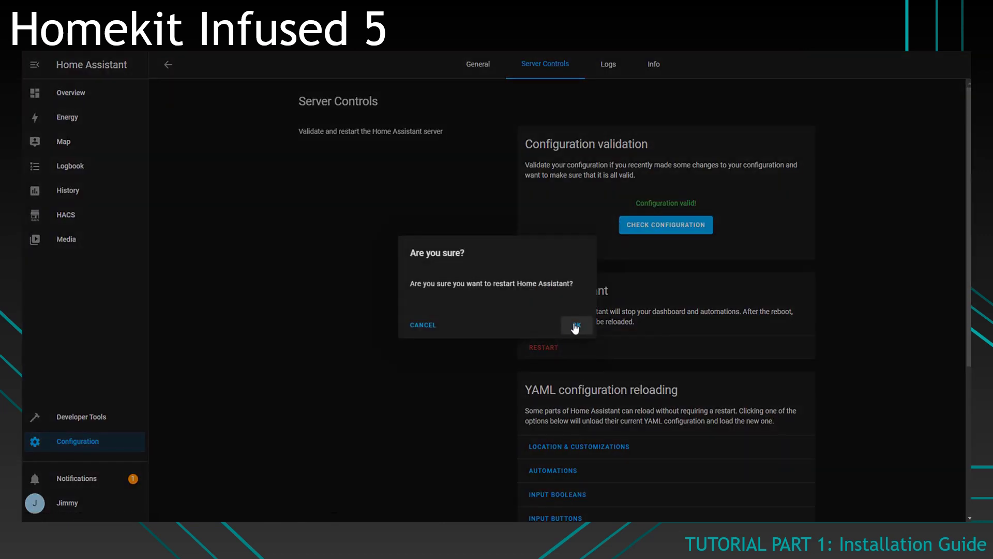
pyautogui.click(575, 327)
pyautogui.click(106, 119)
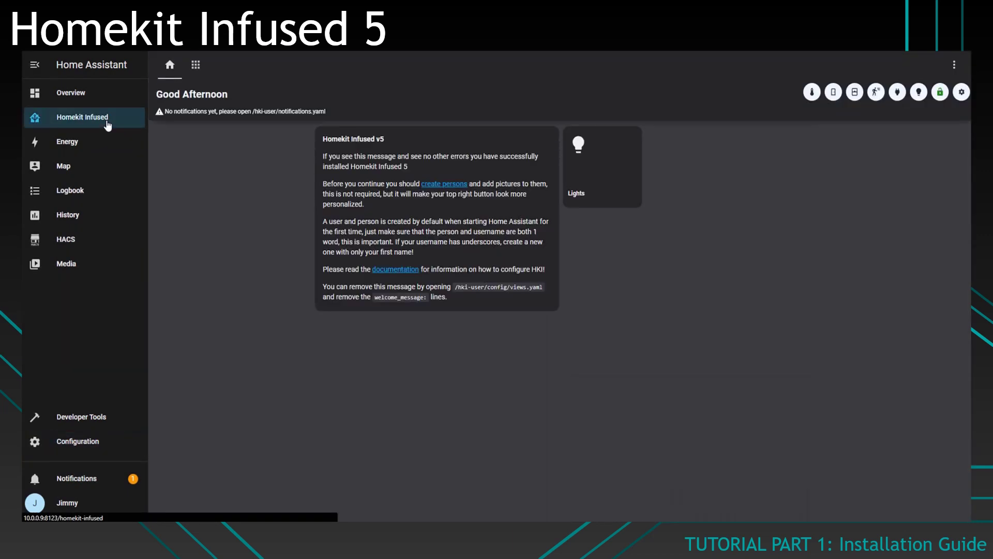